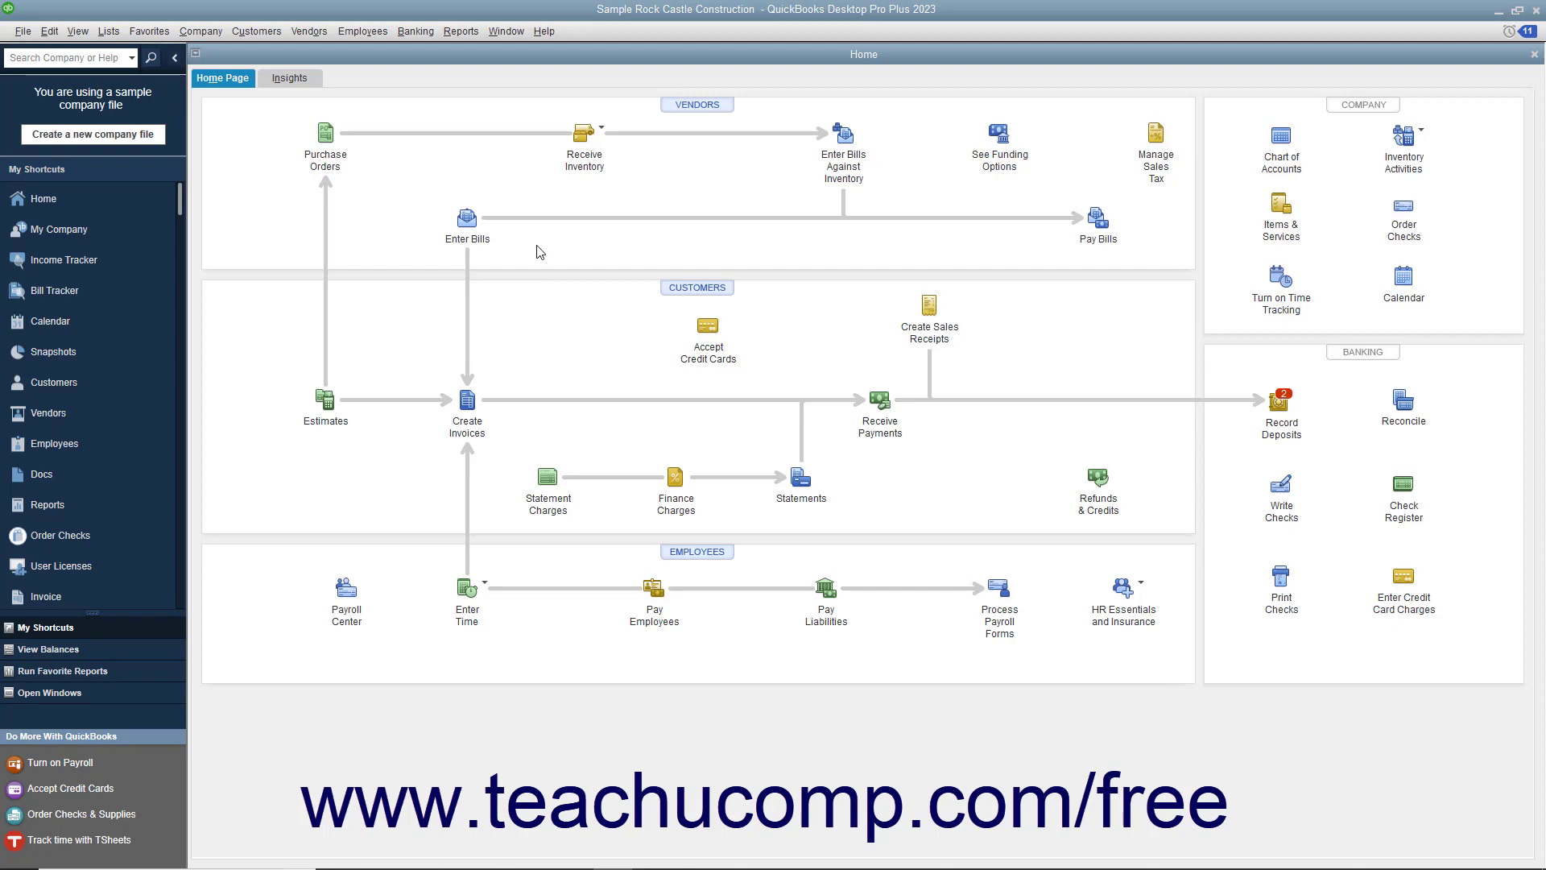
Step: Open the Employee Center from the Employees menu to list active employees
click(379, 31)
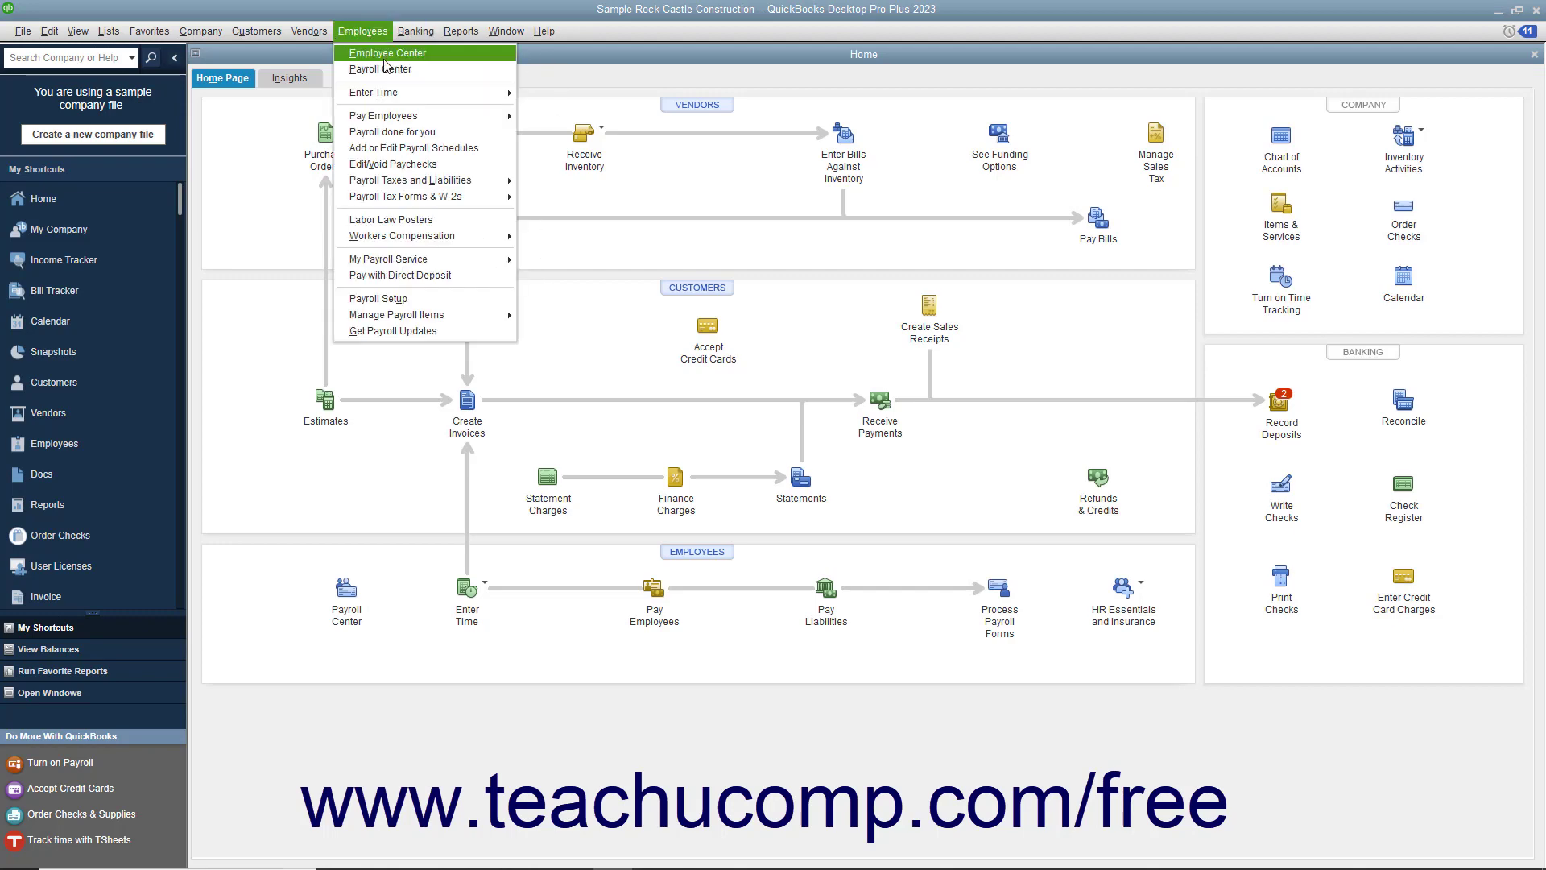
click(384, 59)
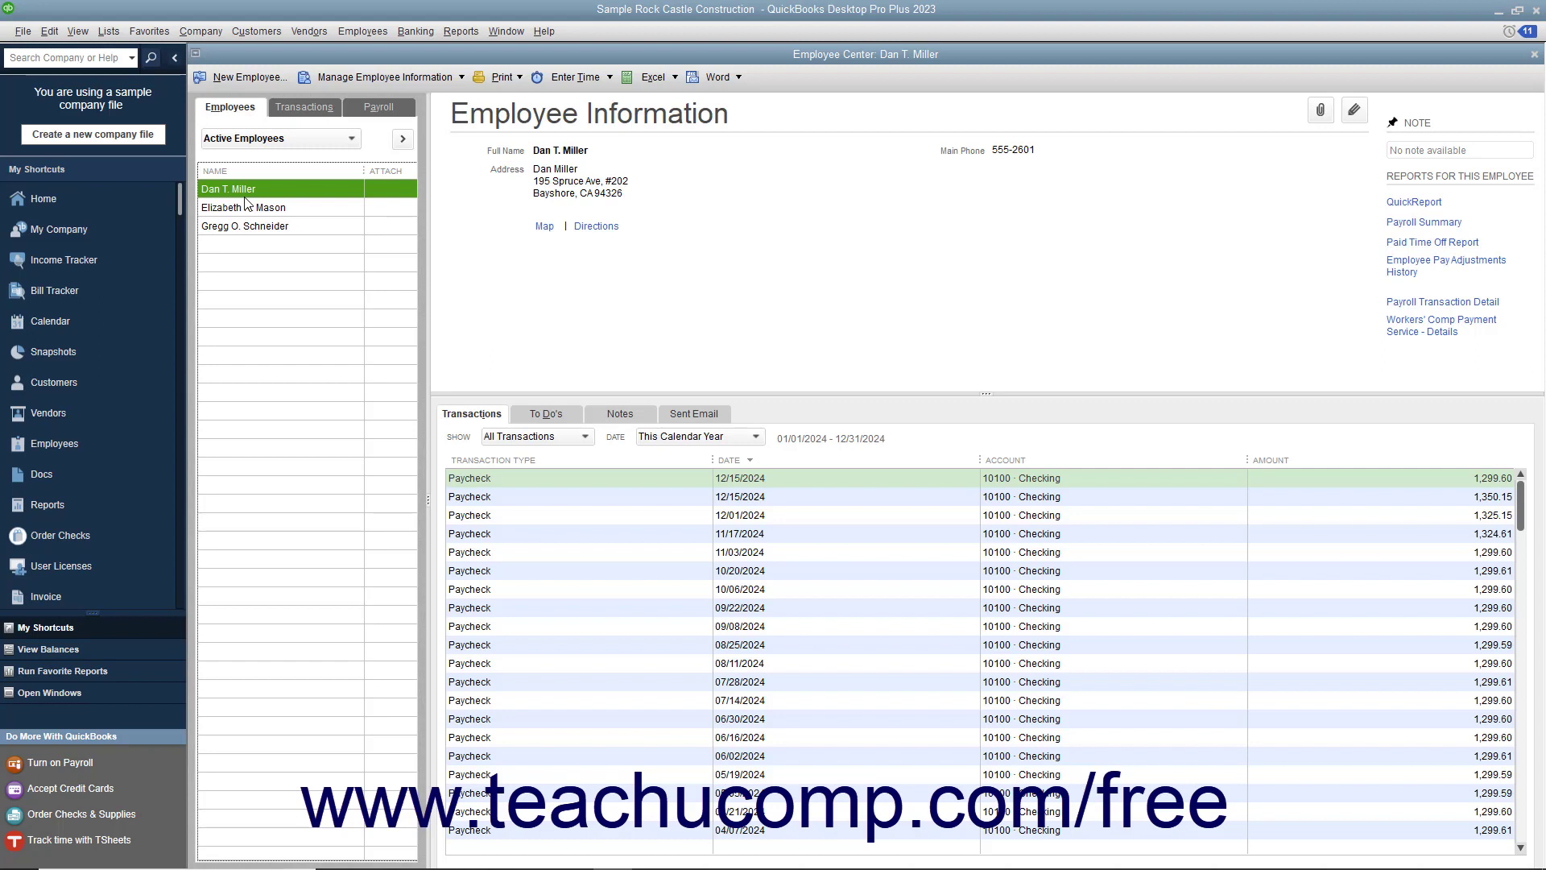
Step: Start a new employee record with the print-on-checks name and the employee's social security number
click(251, 78)
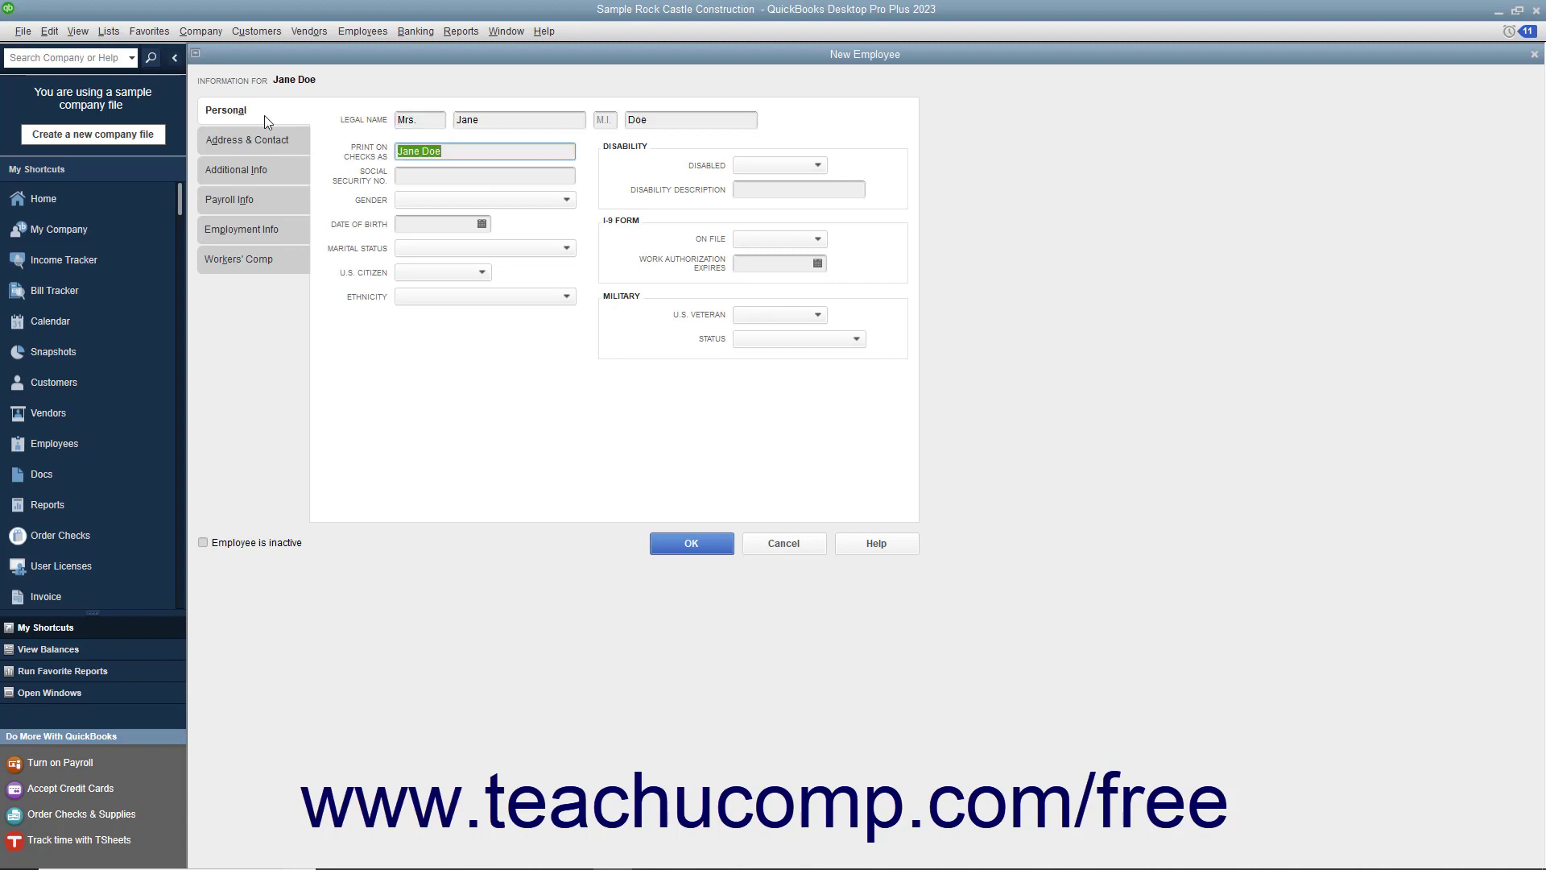
click(457, 151)
click(453, 173)
text(1)
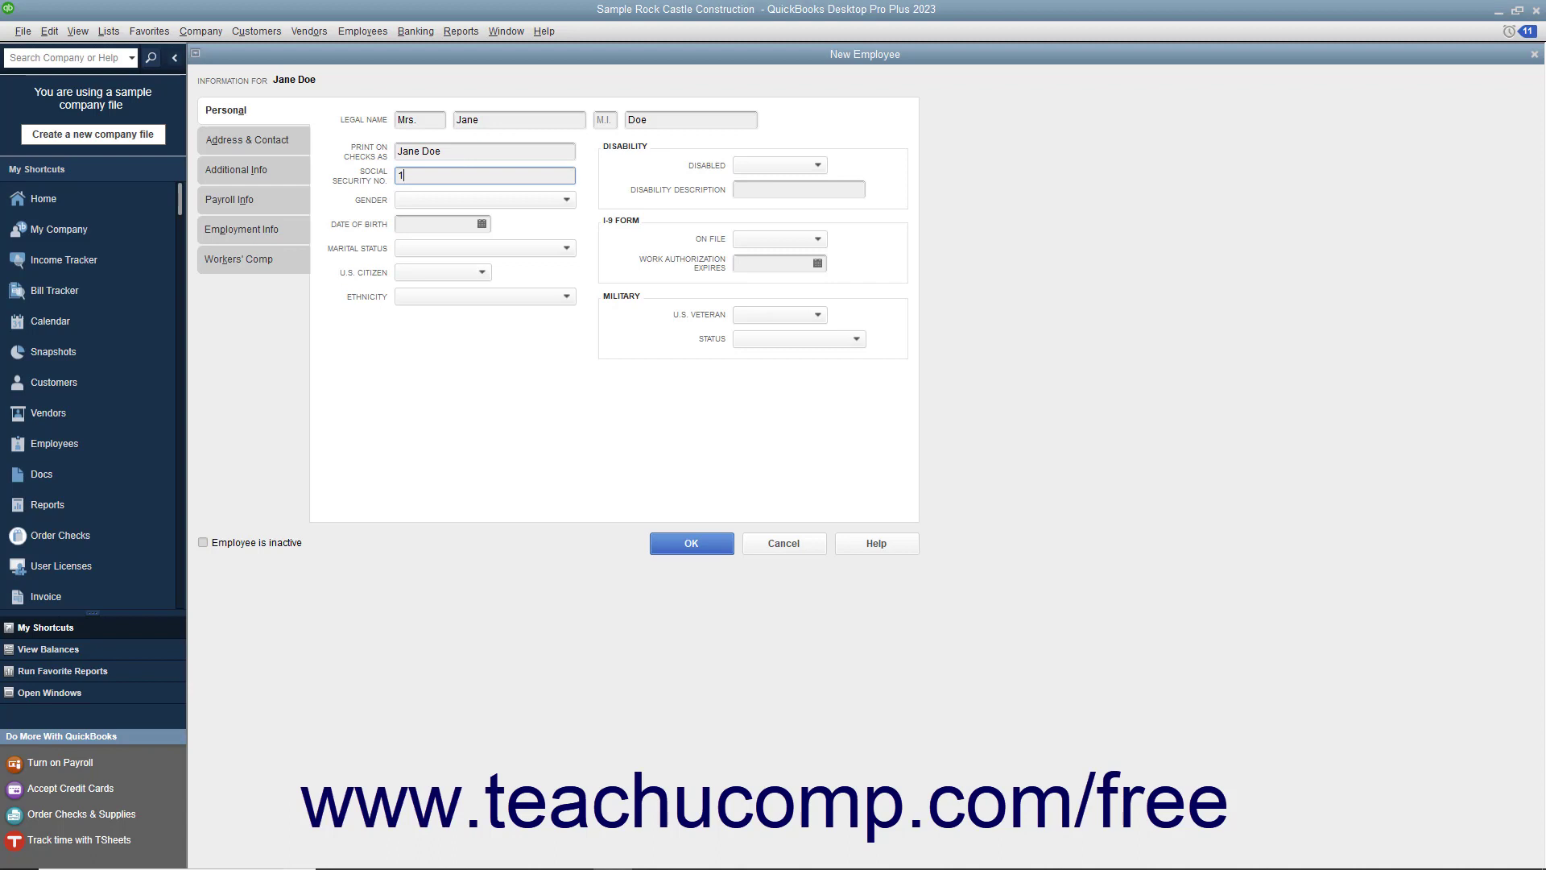
text(23-45-6789)
Step: On Address & Contact, enter the employee's home address, main phone number and main e-mail
click(288, 140)
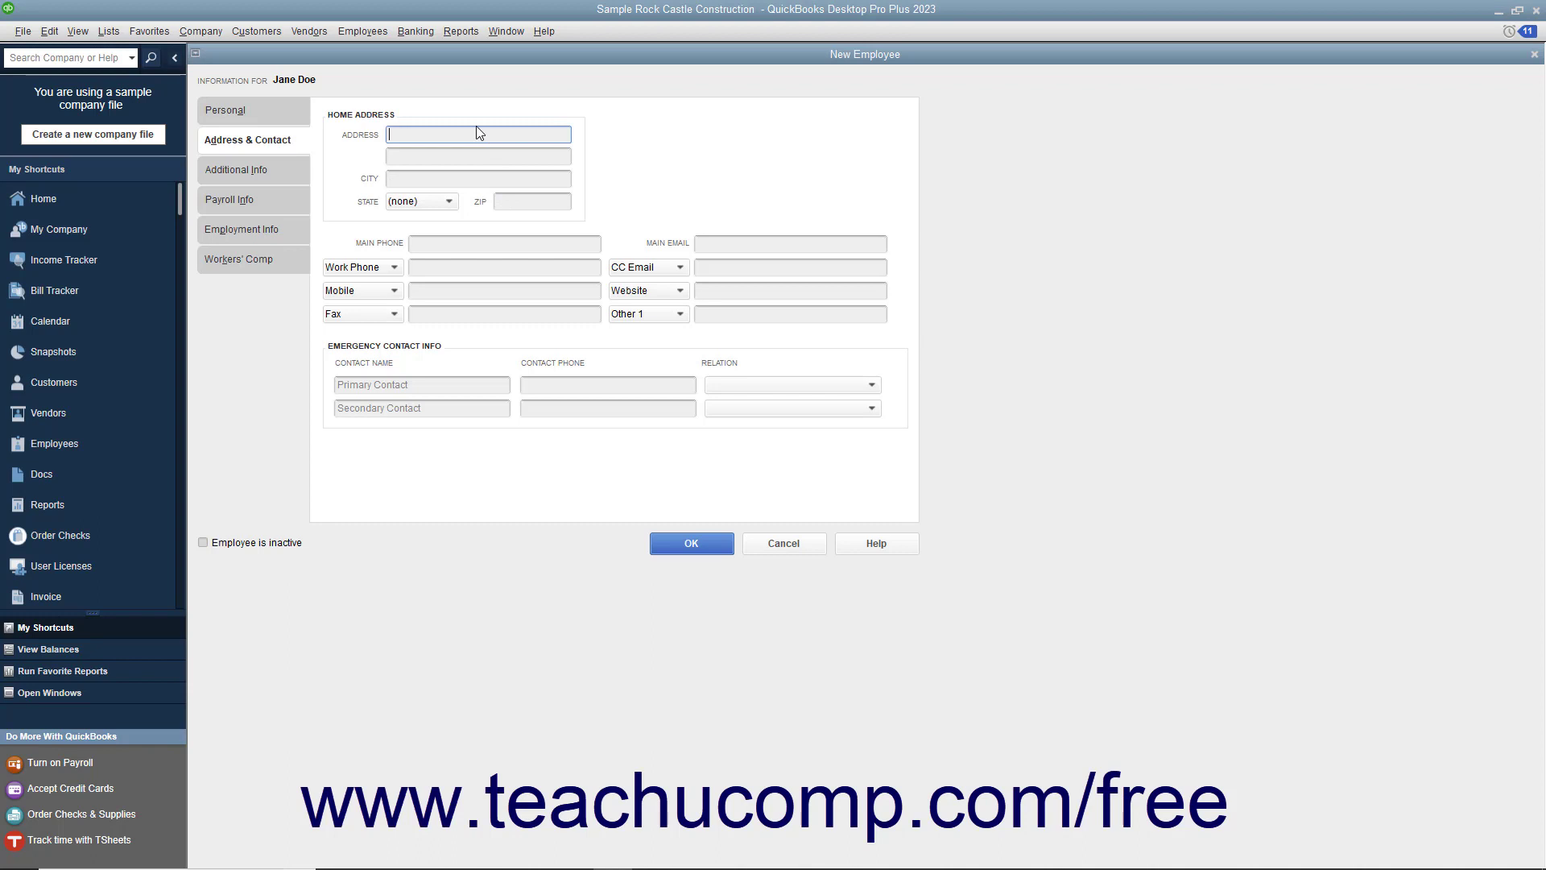
text(100 Main St.)
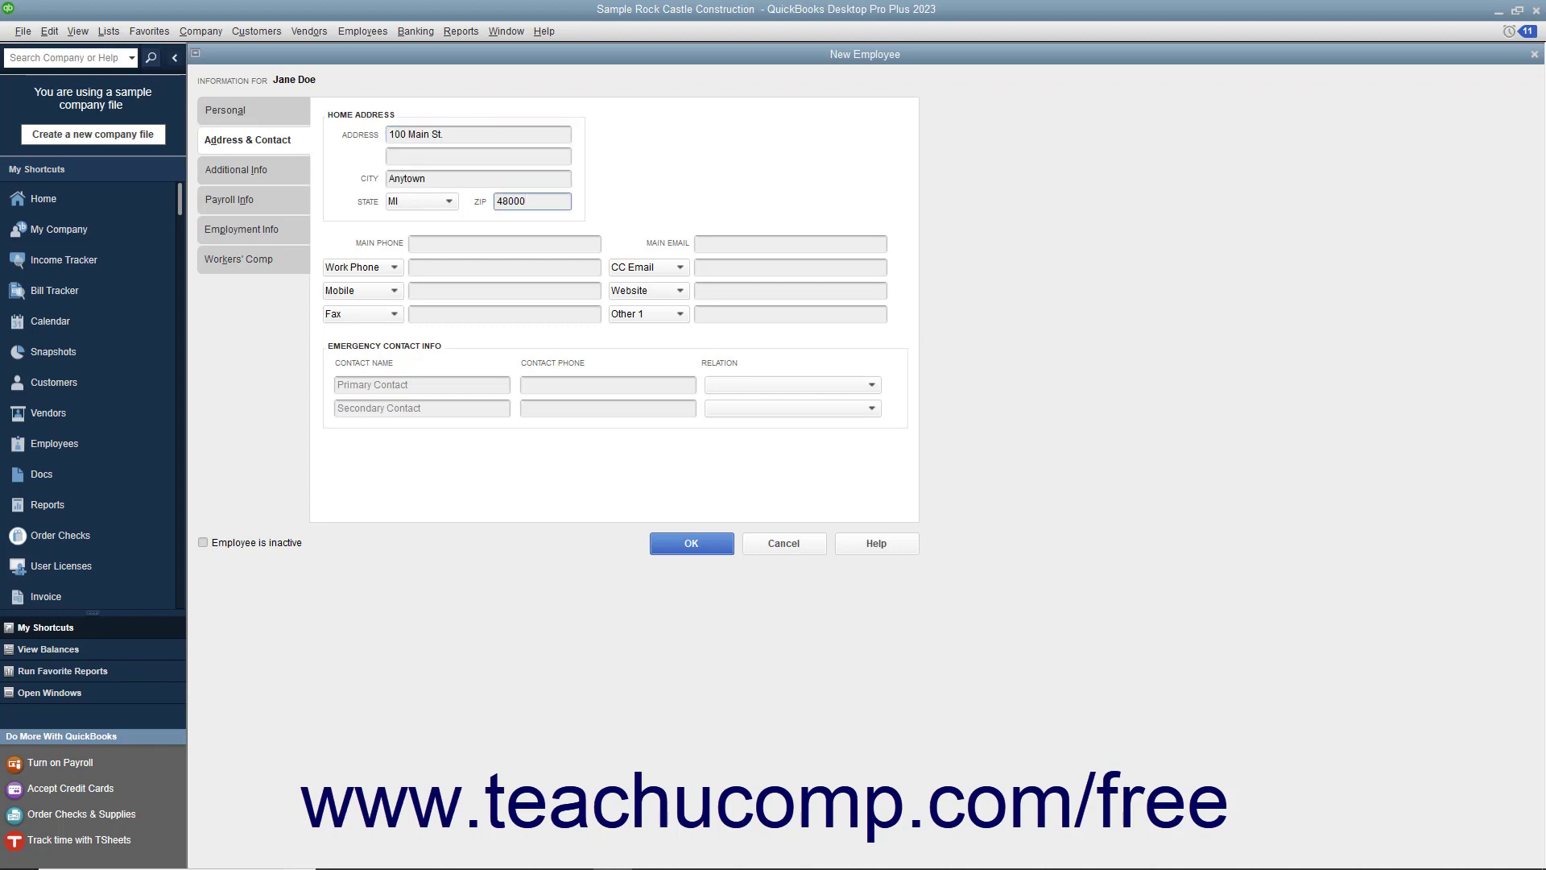
click(441, 240)
click(707, 244)
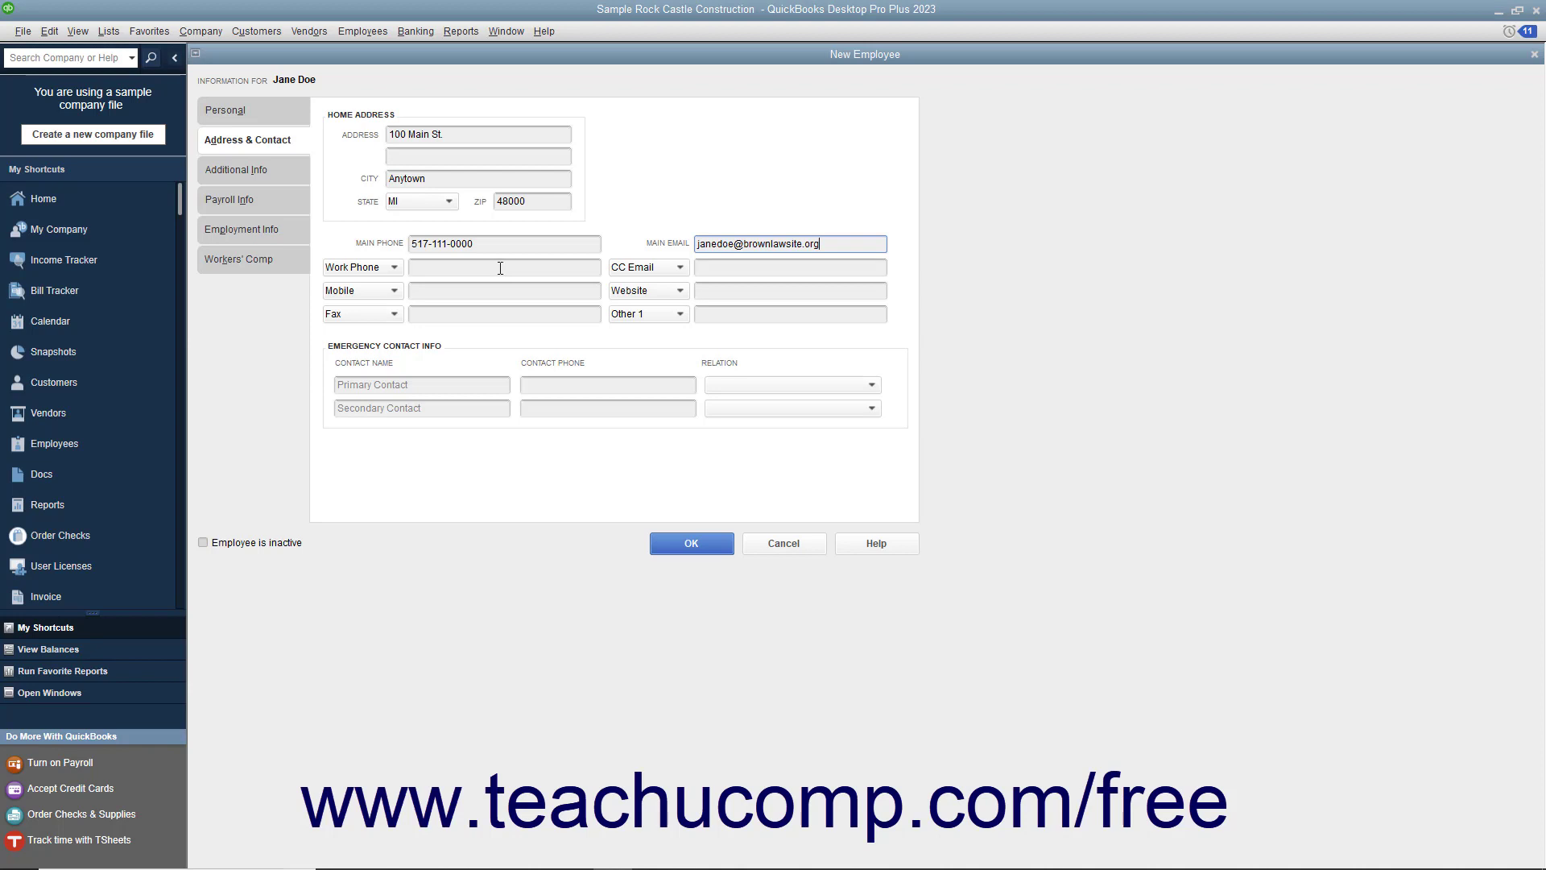
click(394, 268)
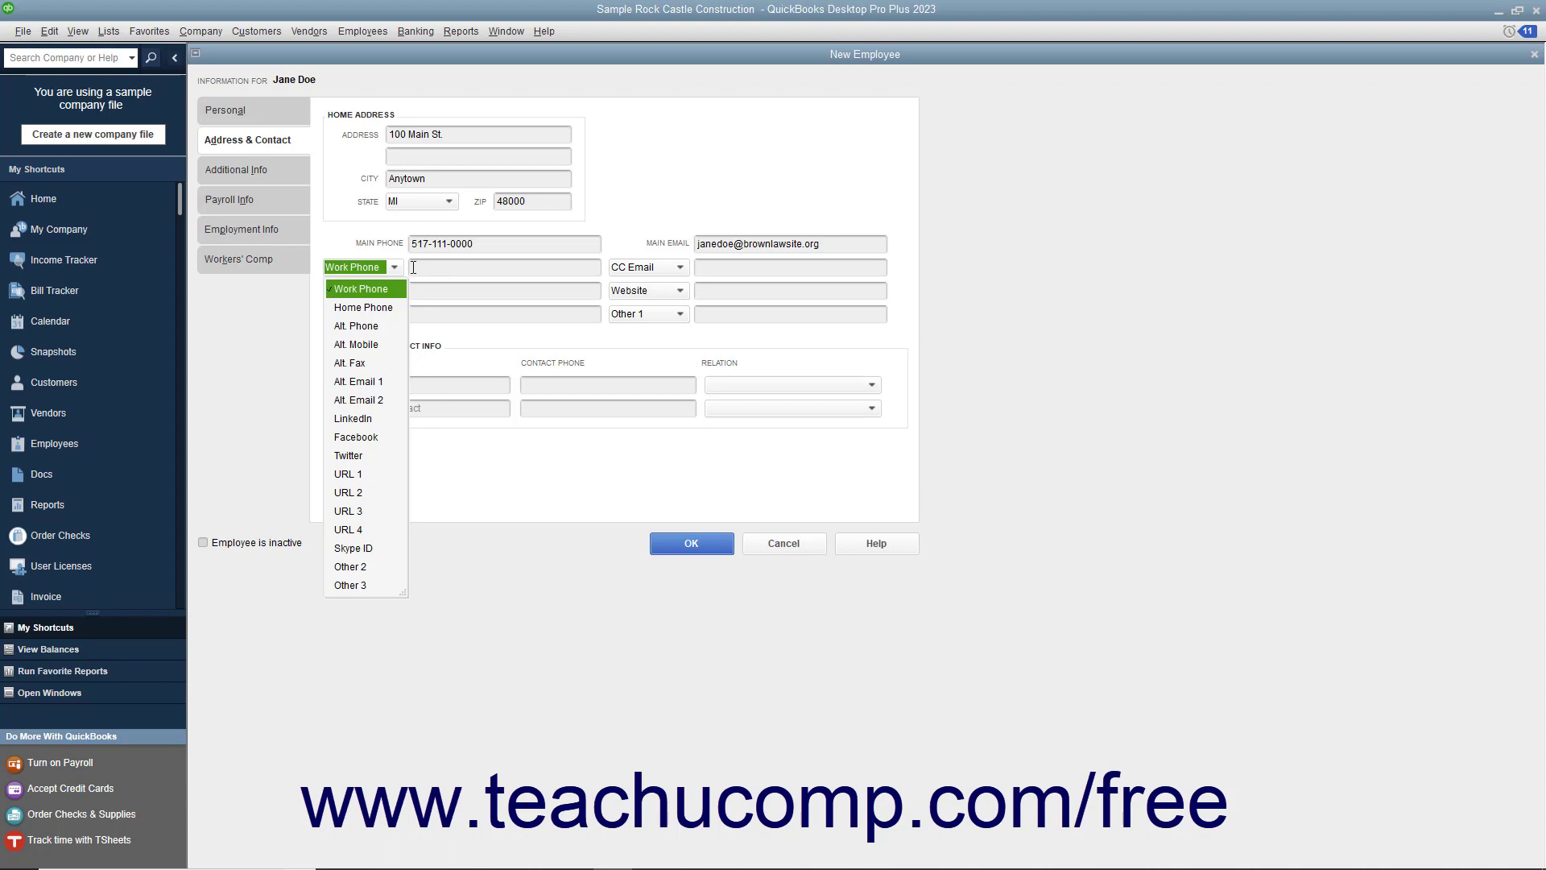
click(414, 268)
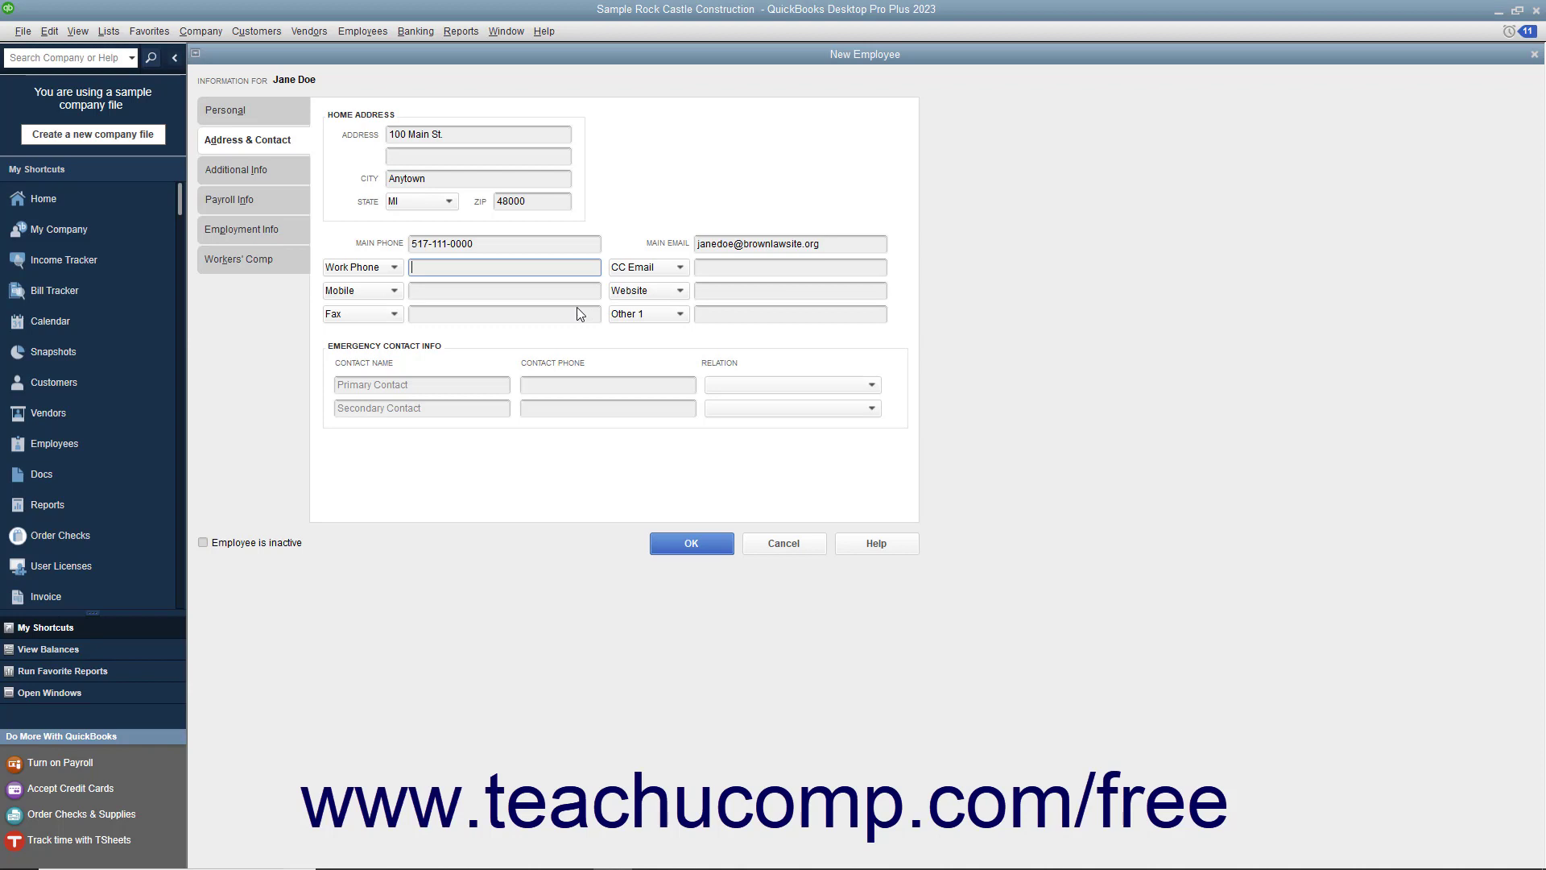
click(392, 268)
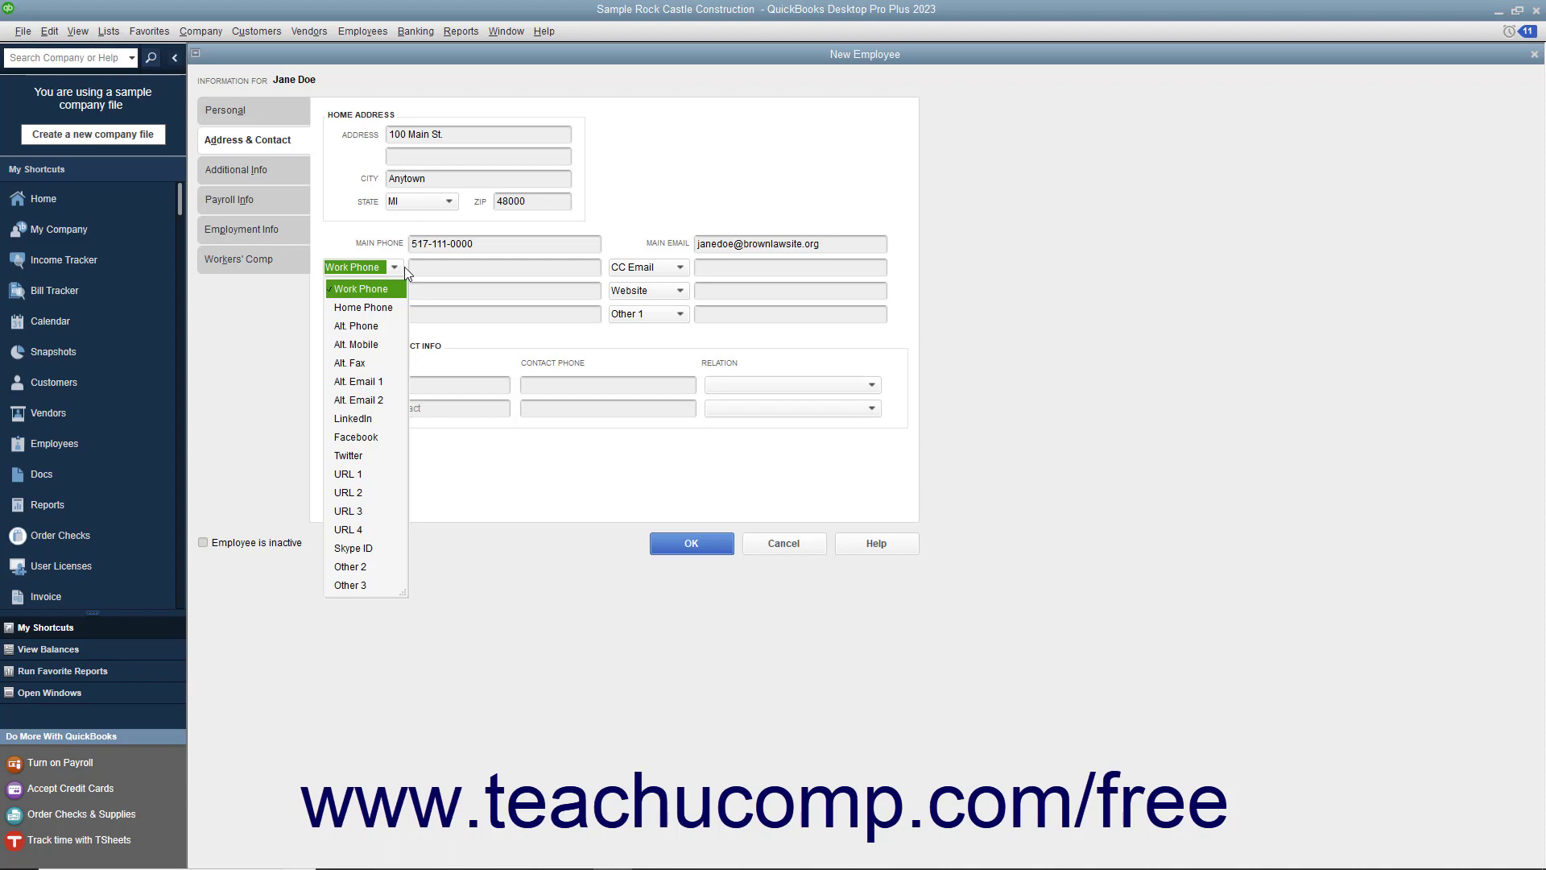
click(418, 268)
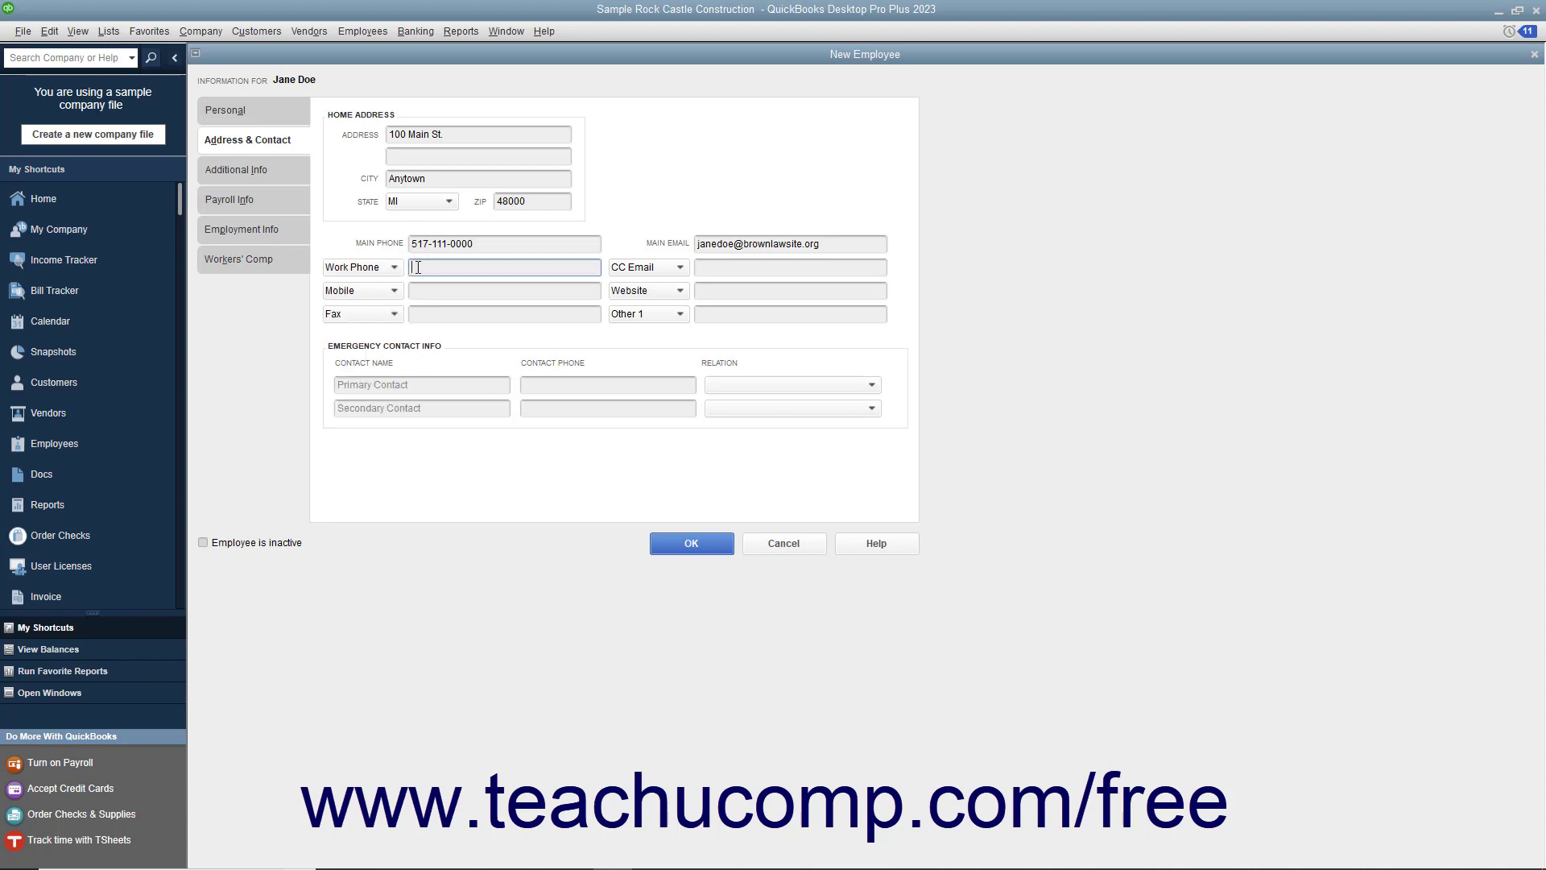
Step: Enter the primary emergency contact's name and phone number, with relation set to Spouse
click(409, 384)
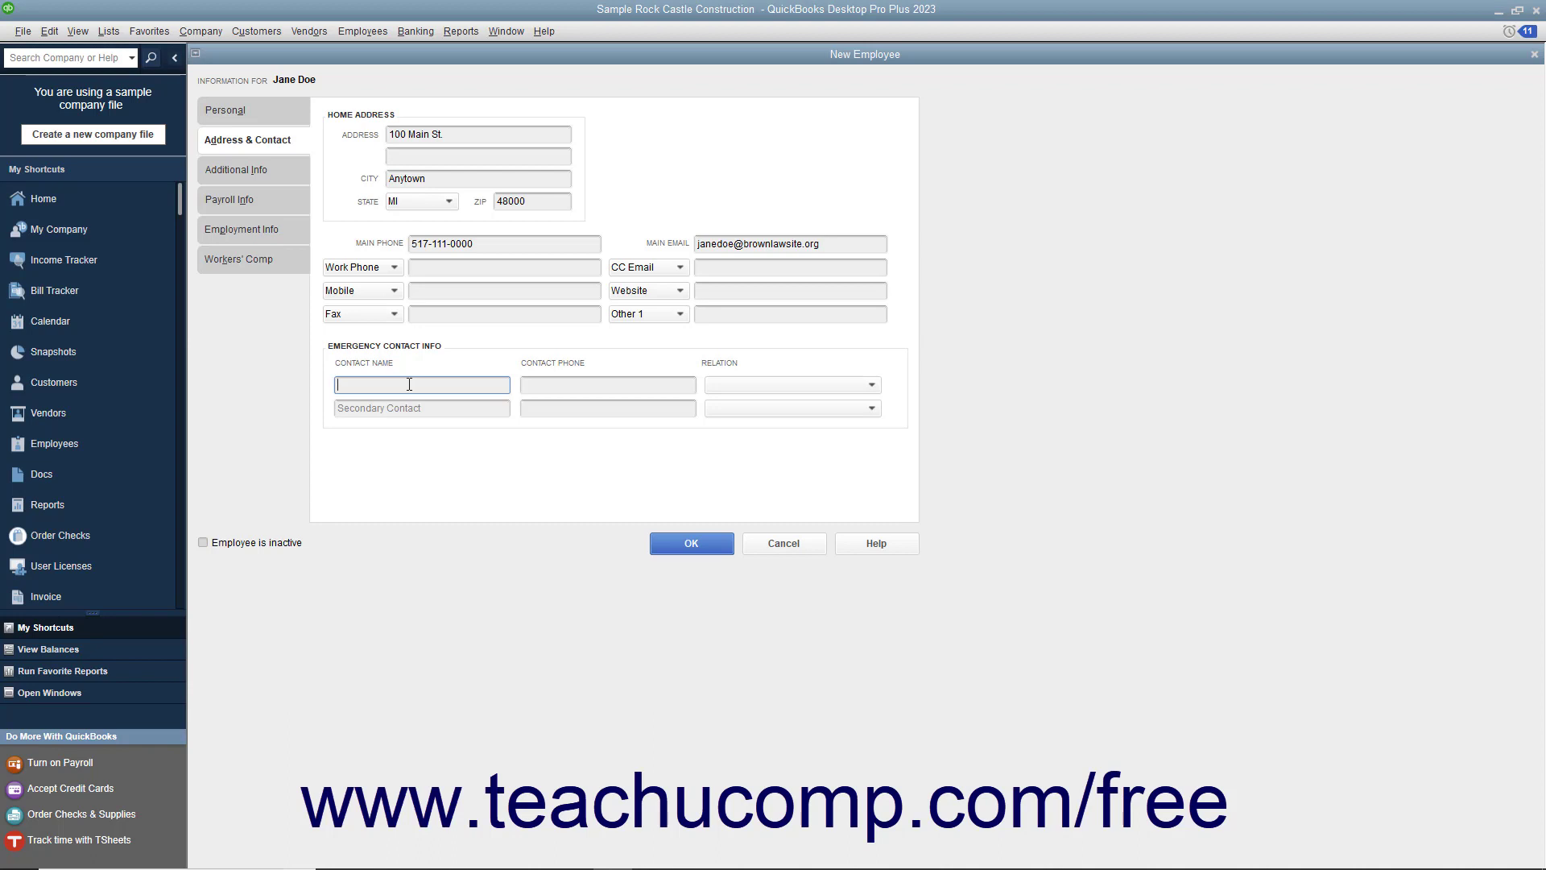
key(Tab)
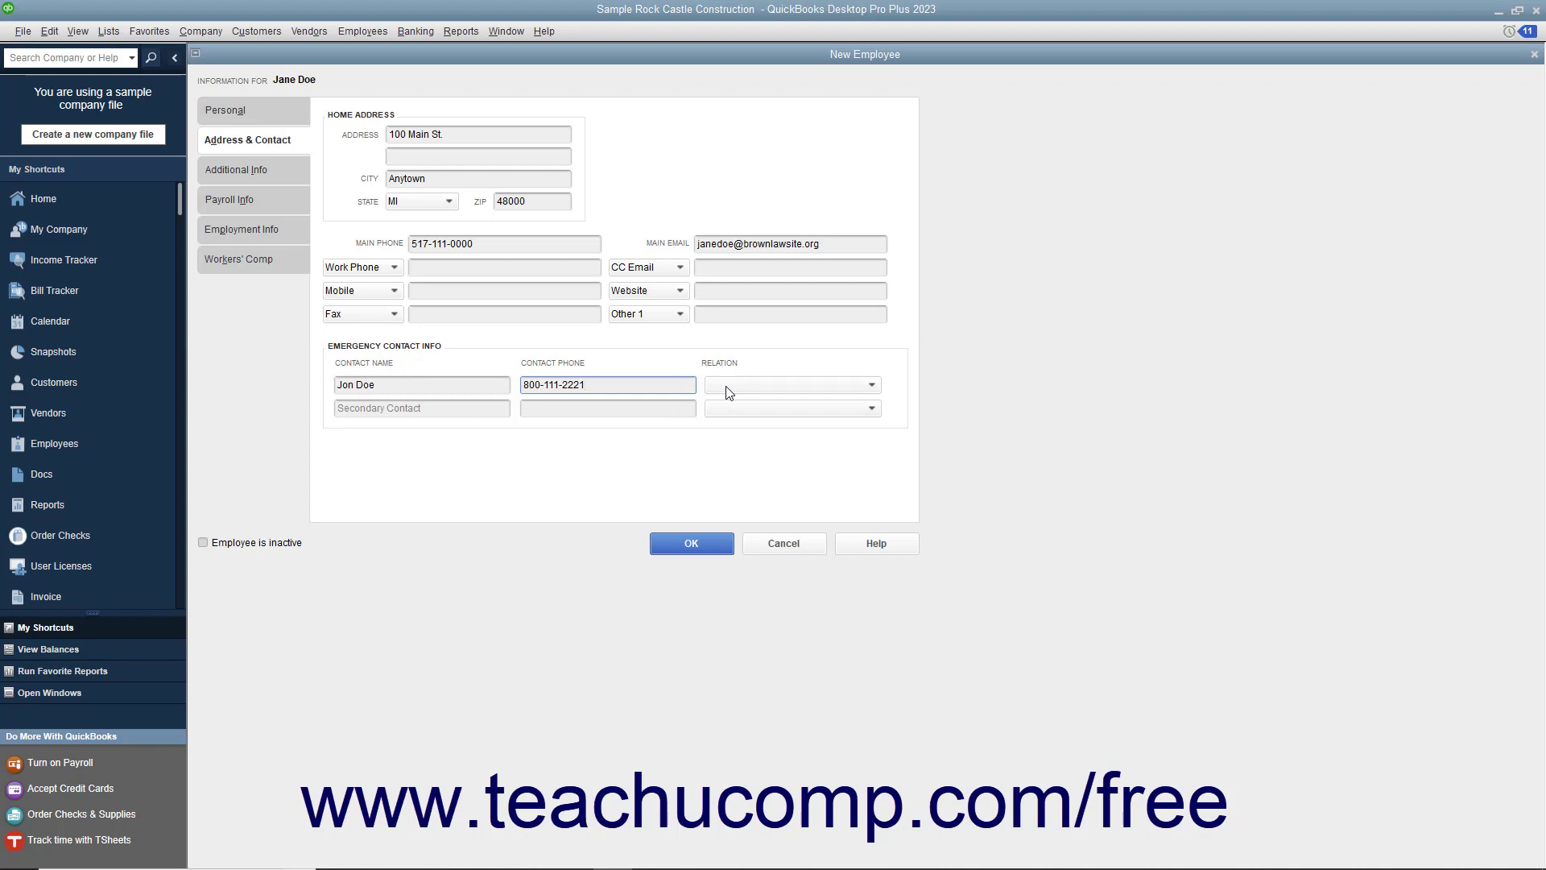
click(728, 392)
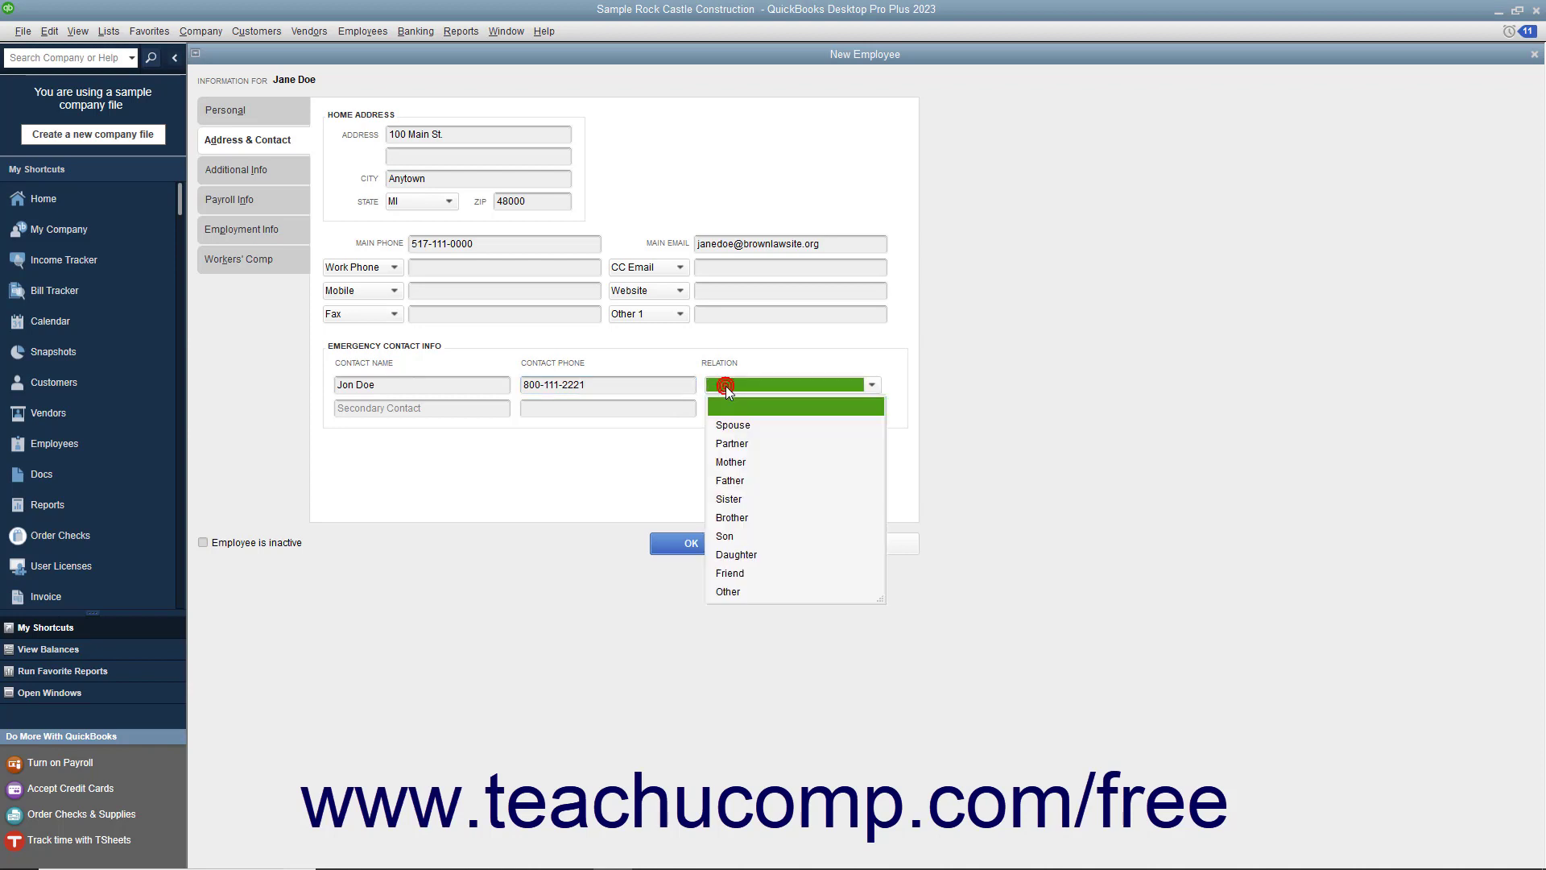
click(727, 426)
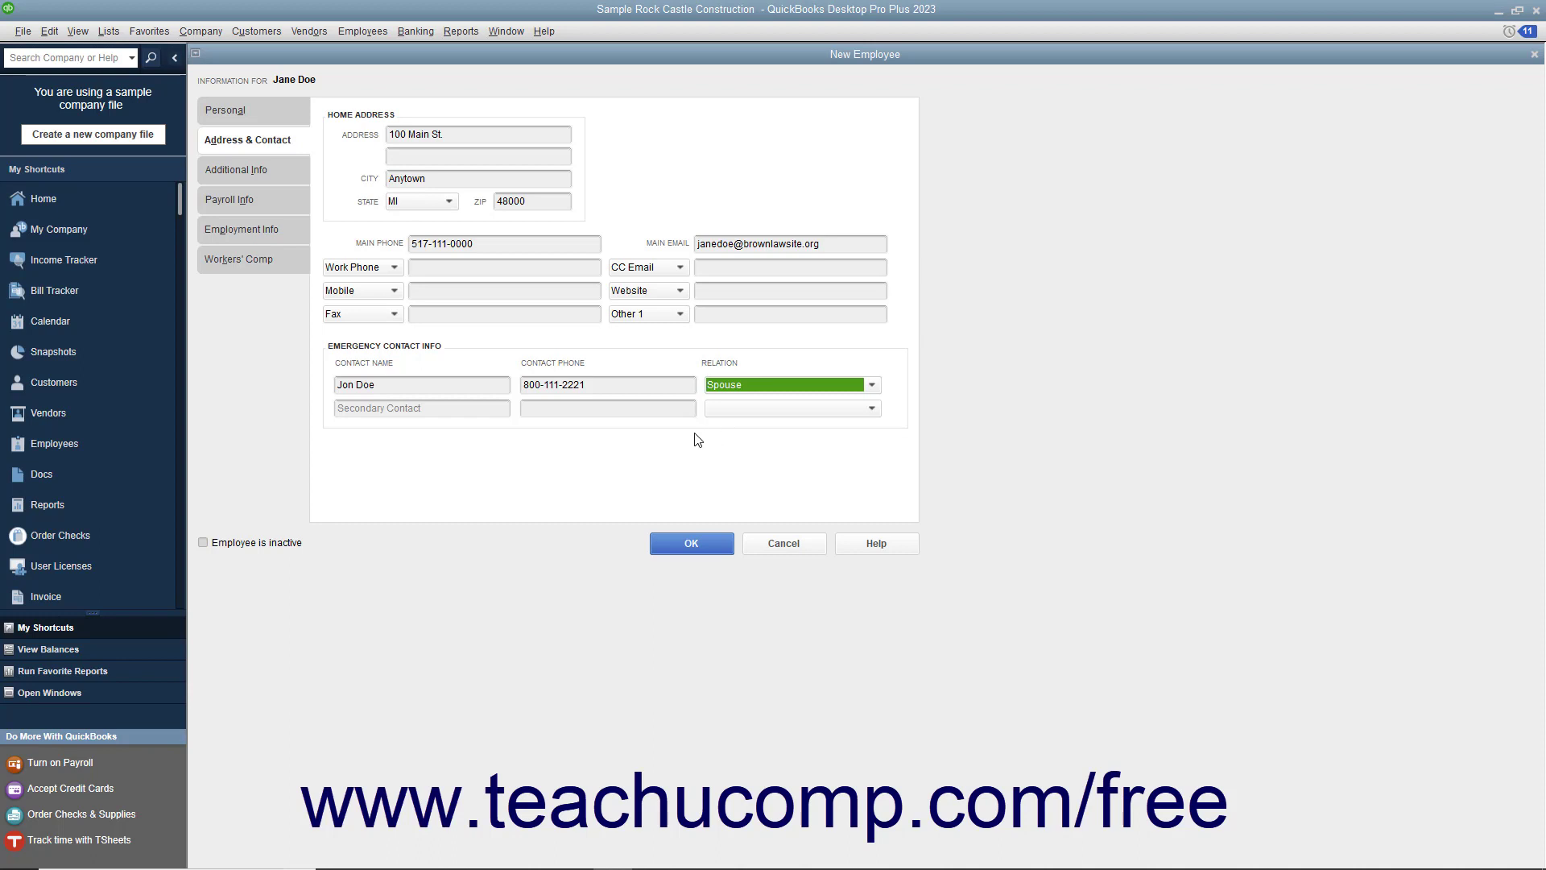
click(446, 406)
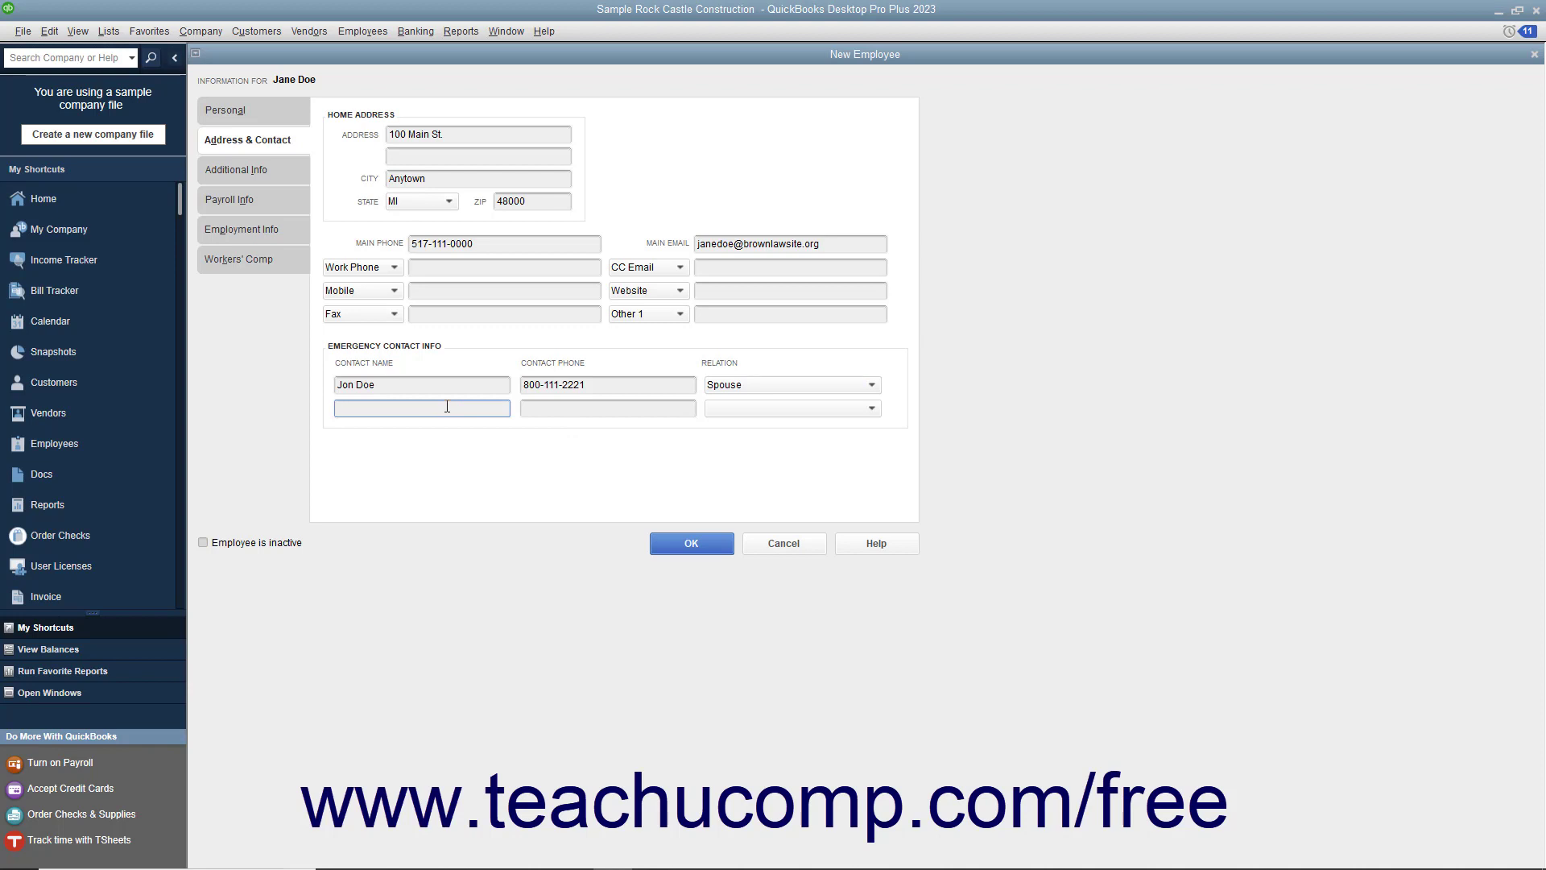
click(277, 176)
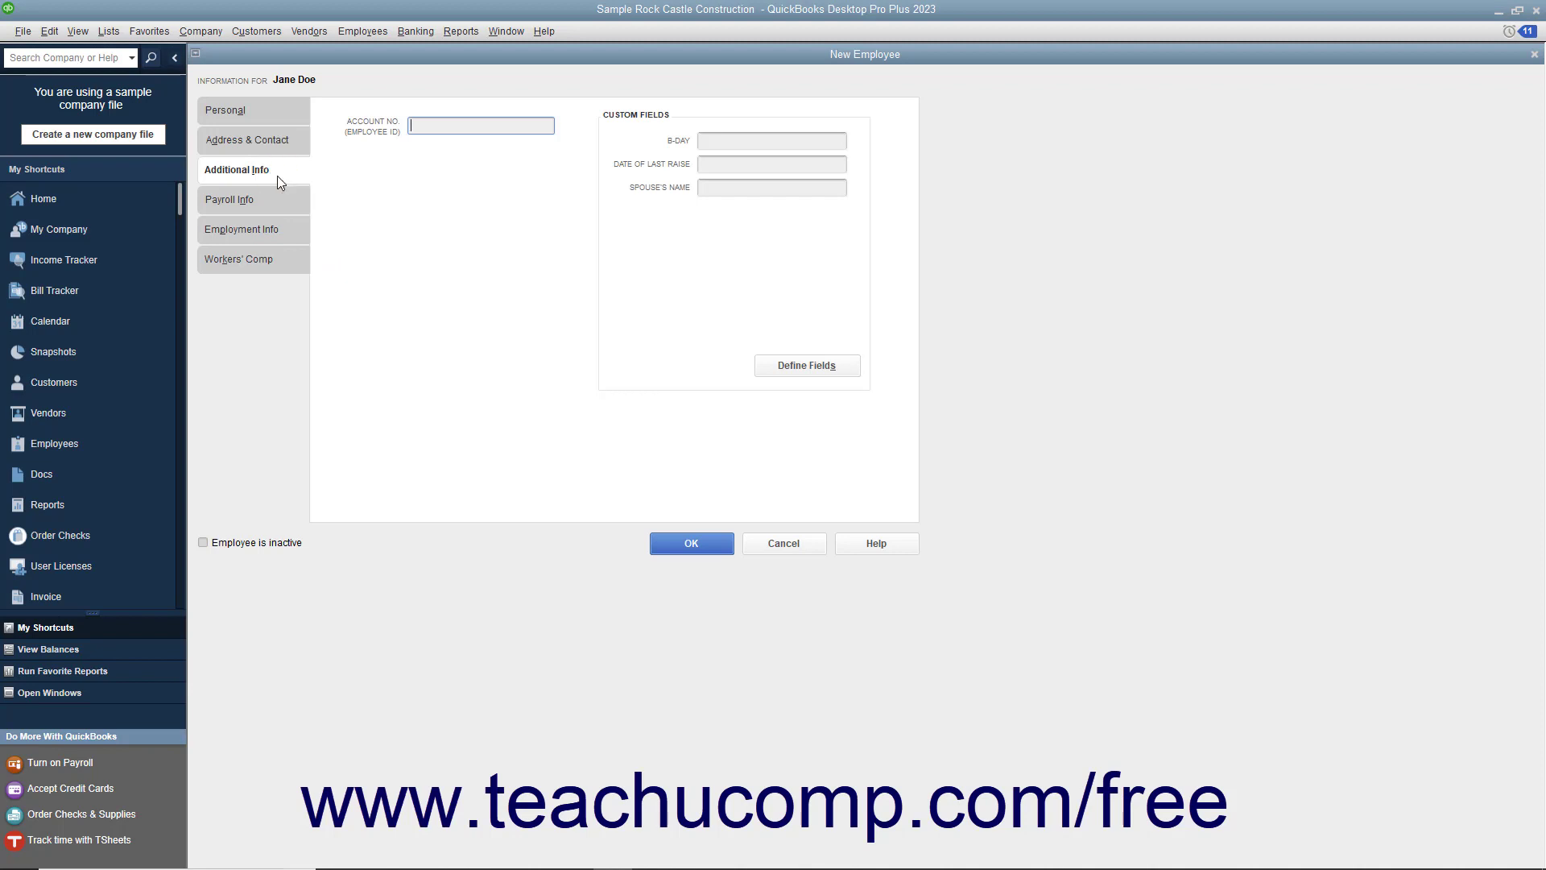
click(424, 125)
click(705, 147)
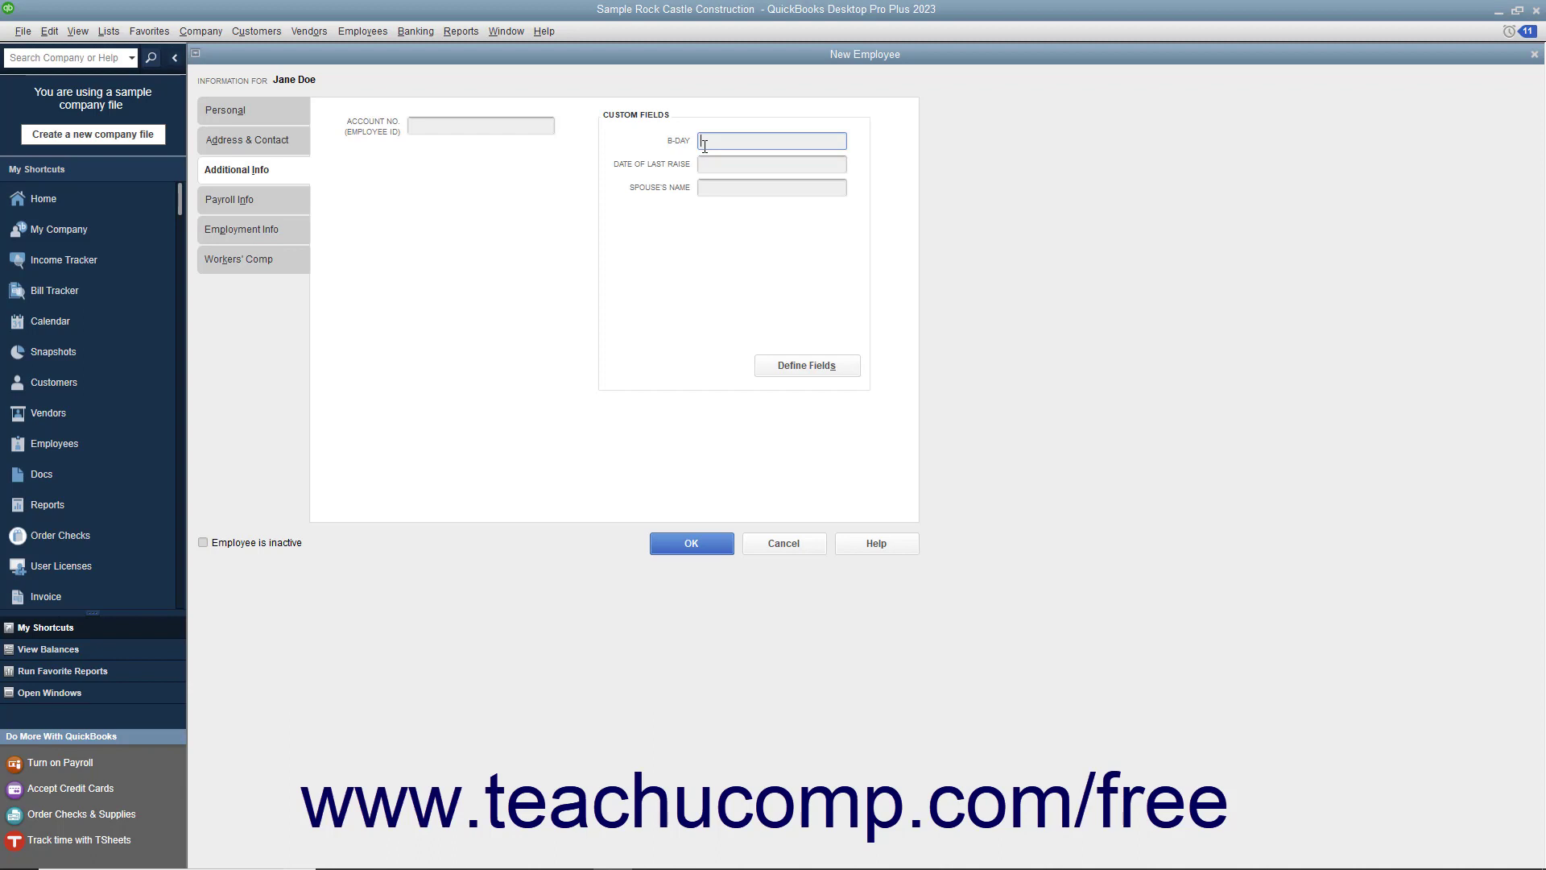
Step: In Payroll Info, choose the Biweekly payroll schedule and set Regular Pay to 15.00
click(266, 207)
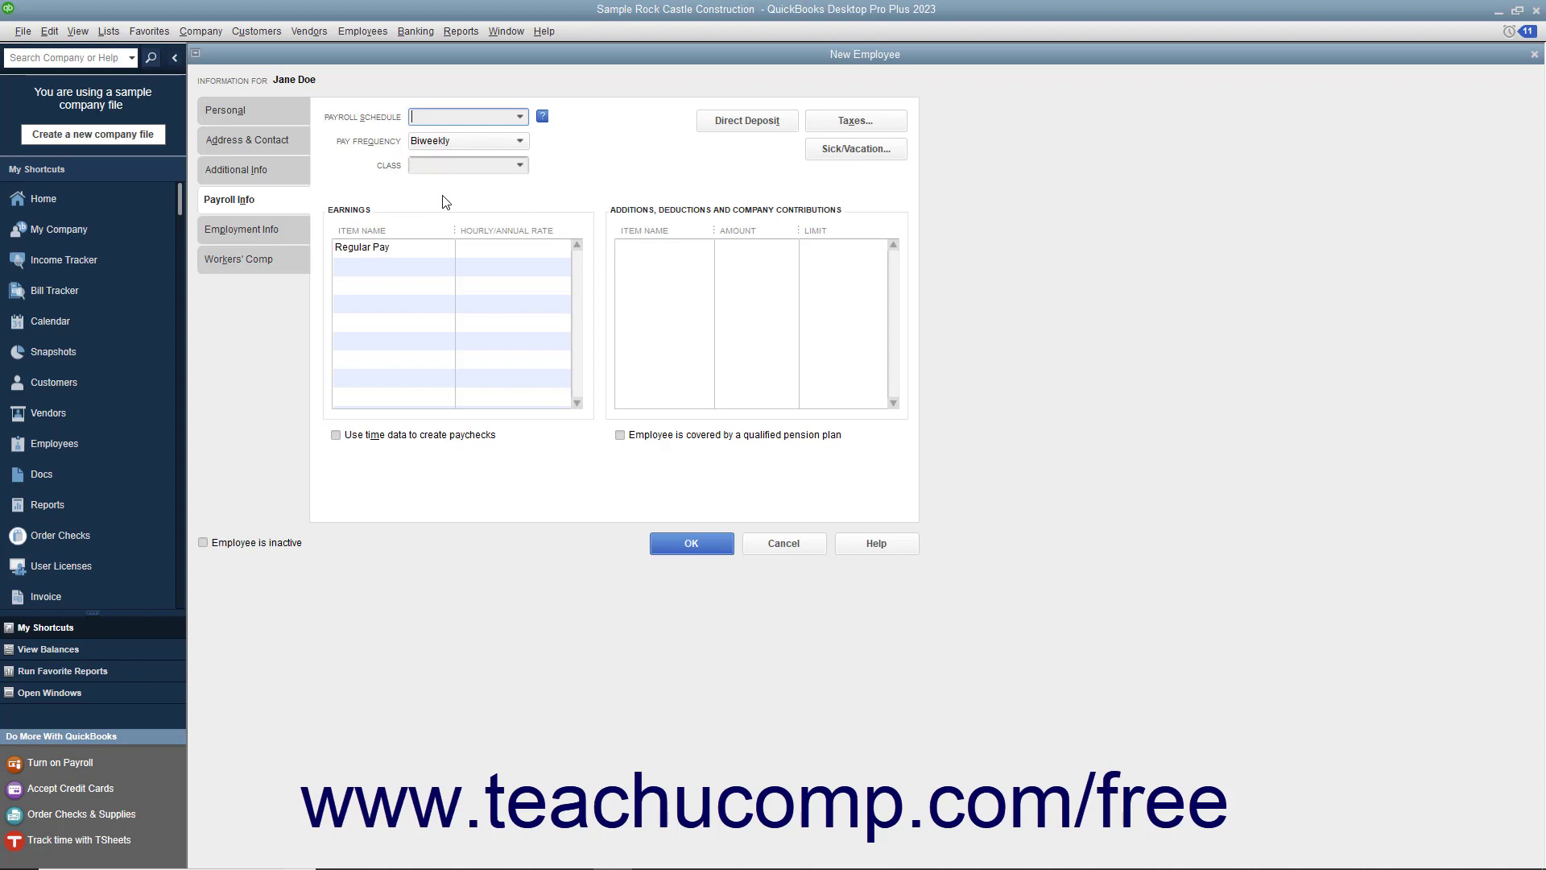
click(488, 122)
click(521, 118)
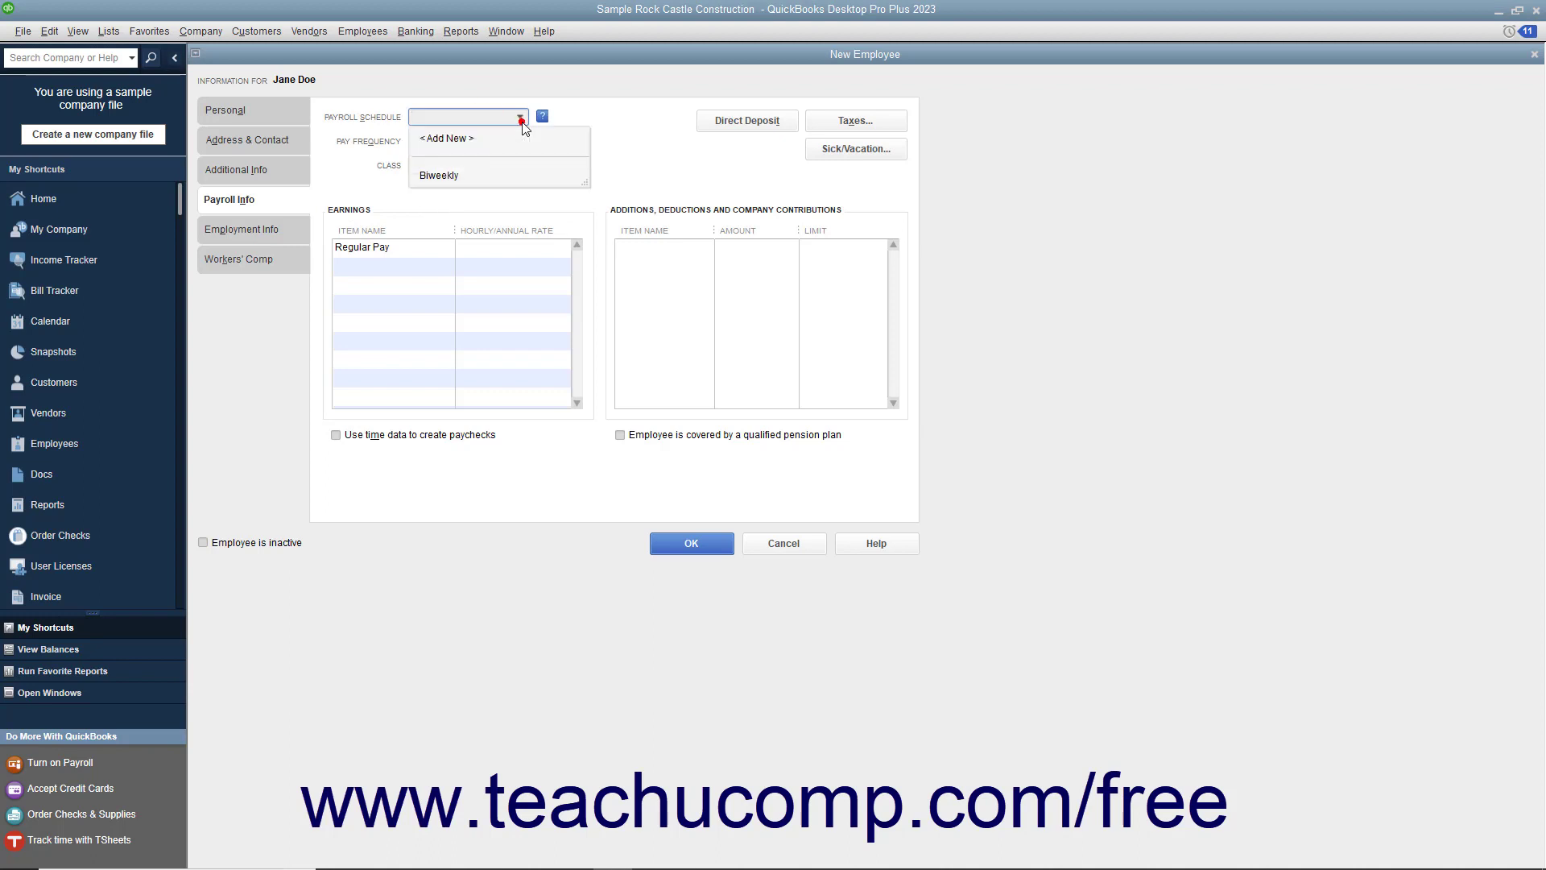
click(491, 177)
click(495, 248)
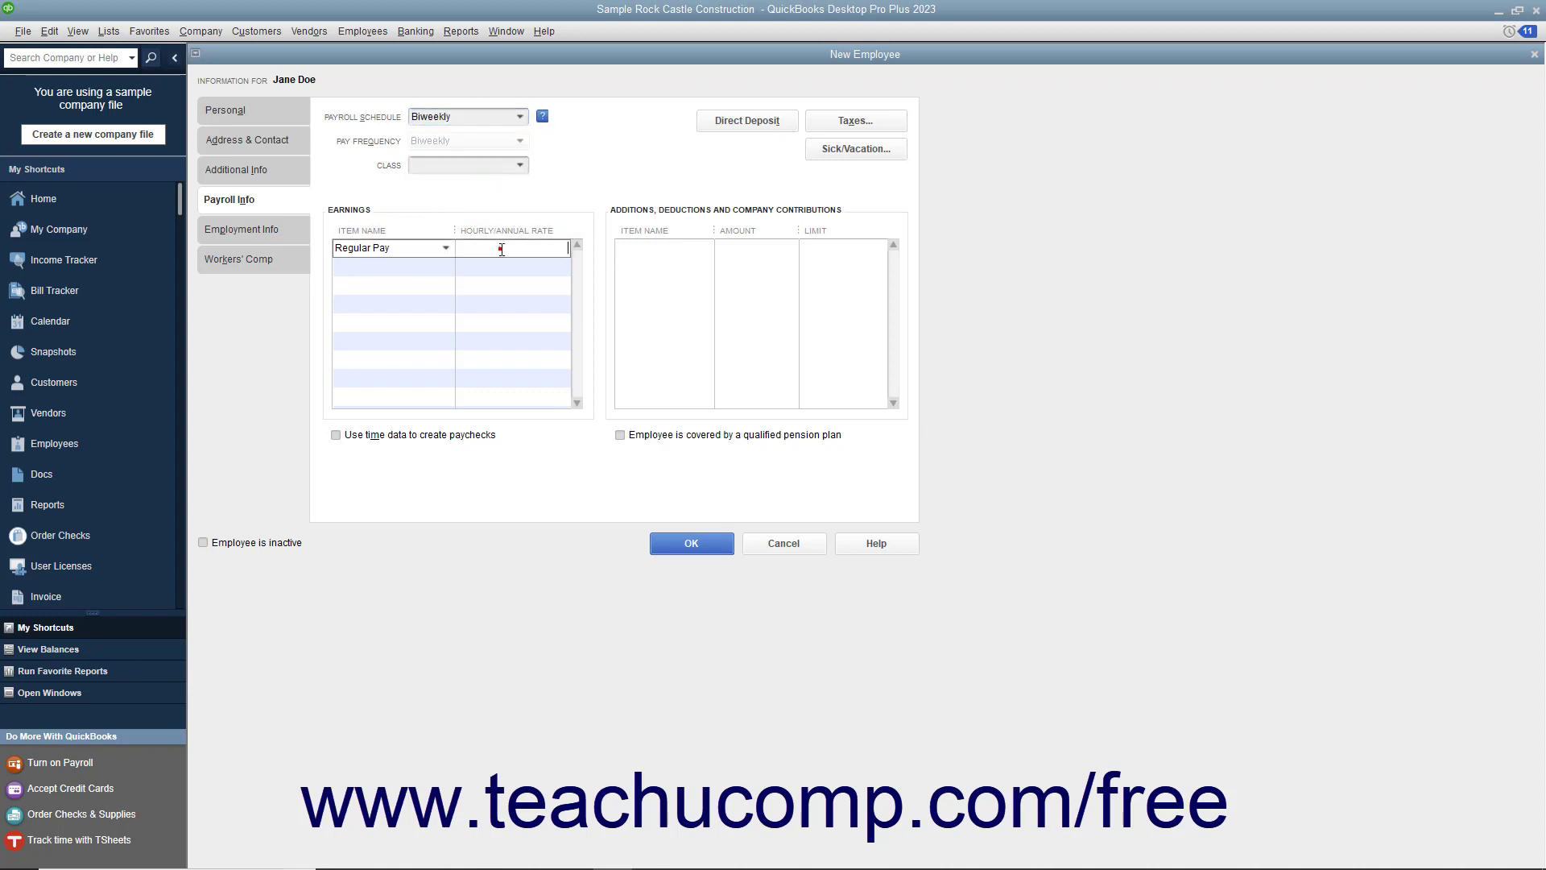
text(15.00)
Step: Add an Overtime Rate earnings item at 22.50 and save the new employee record
click(370, 266)
click(444, 266)
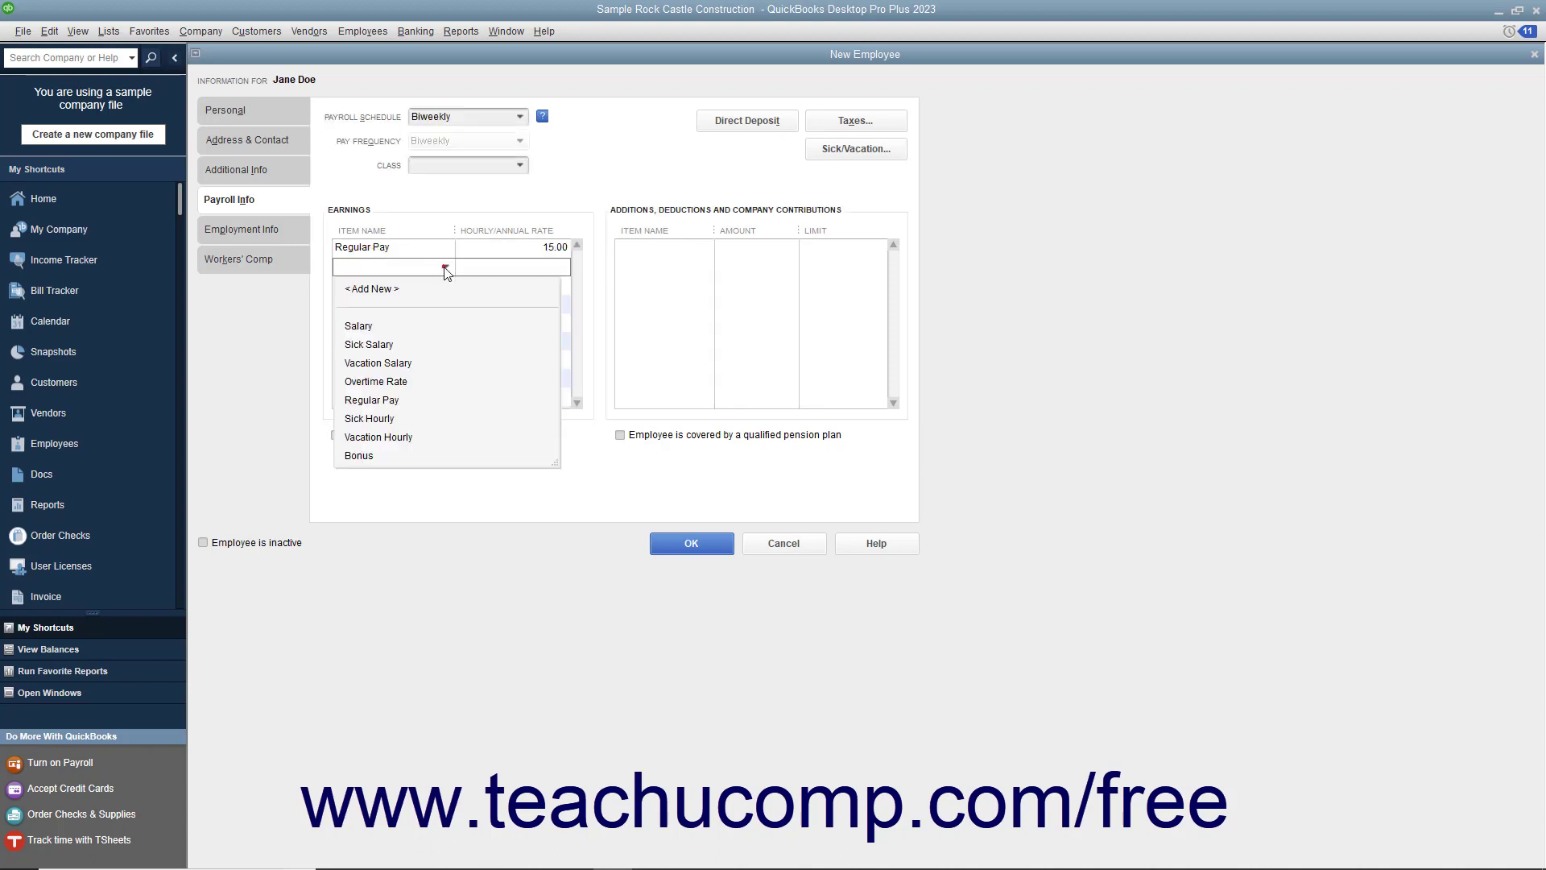
click(413, 380)
click(538, 267)
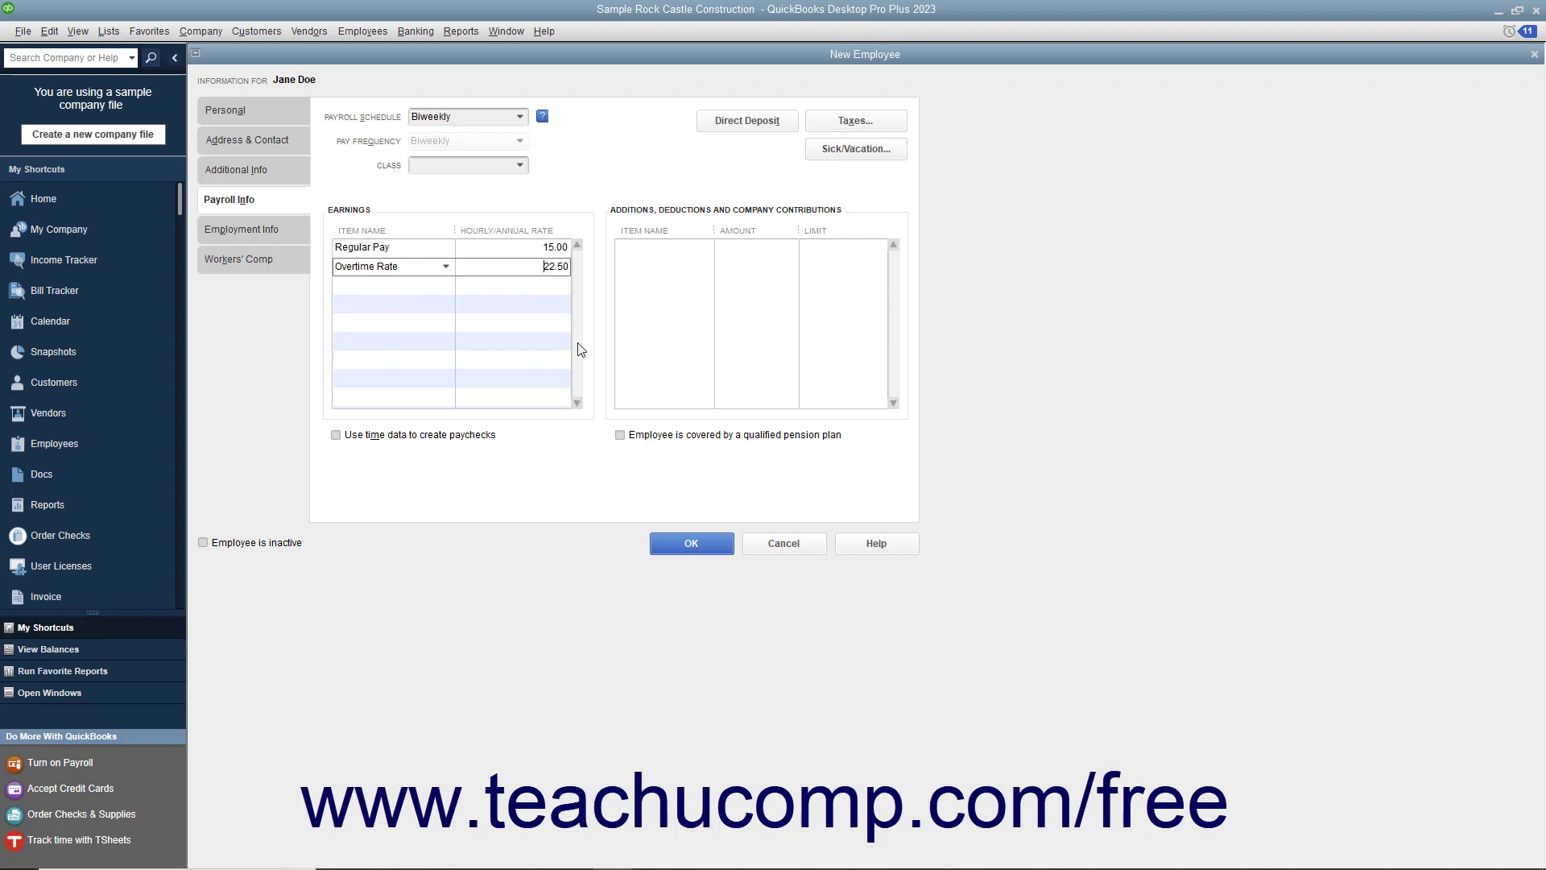
click(659, 547)
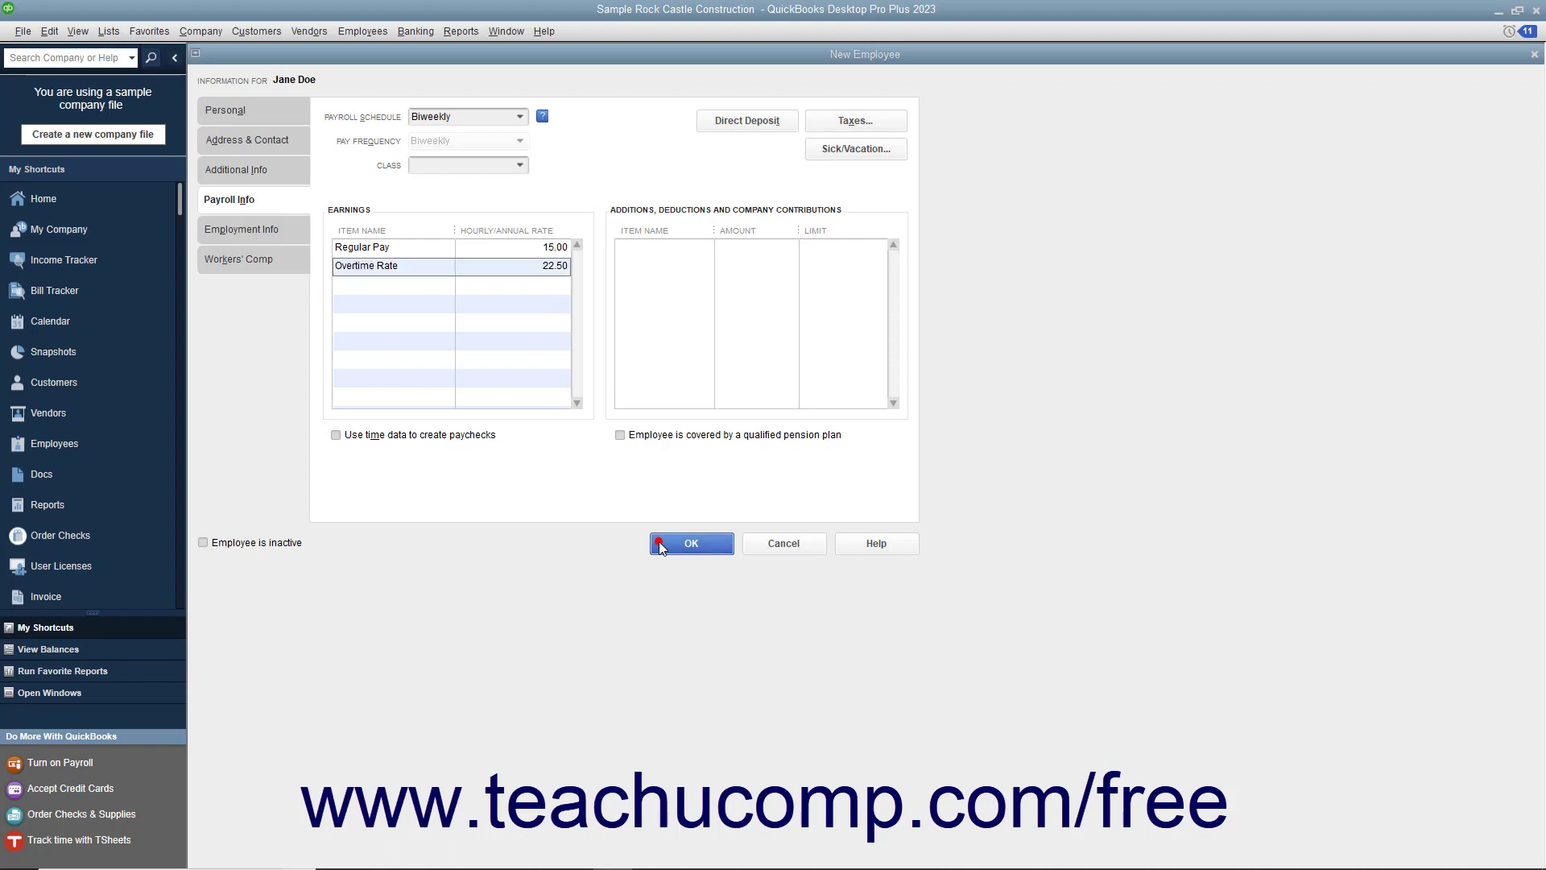
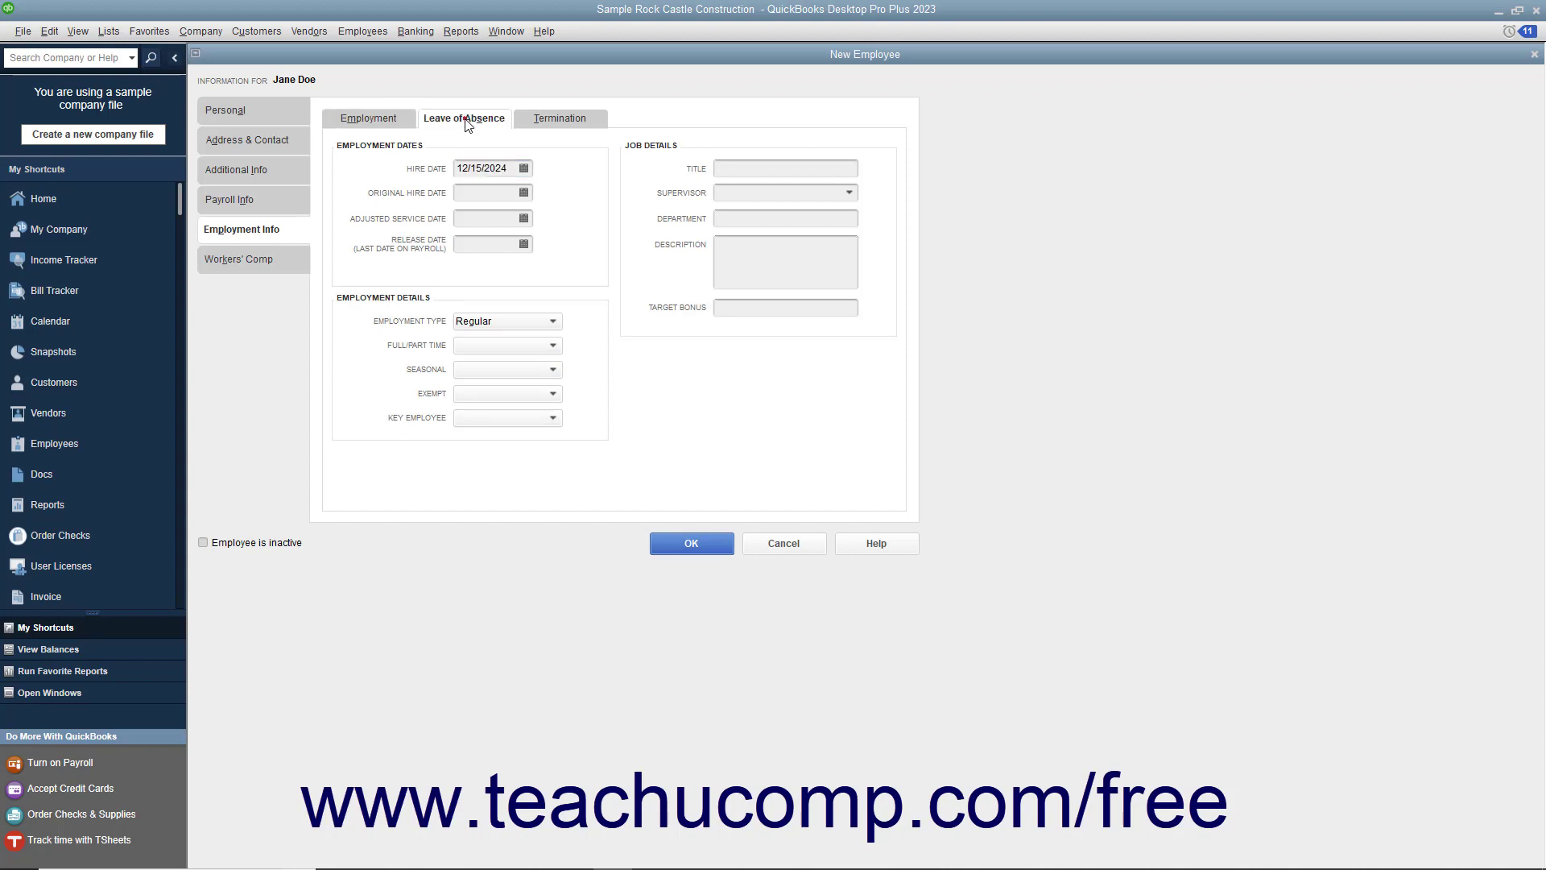
Step: Look over the Leave of Absence and Termination tabs, then return to Employment
click(464, 121)
click(540, 121)
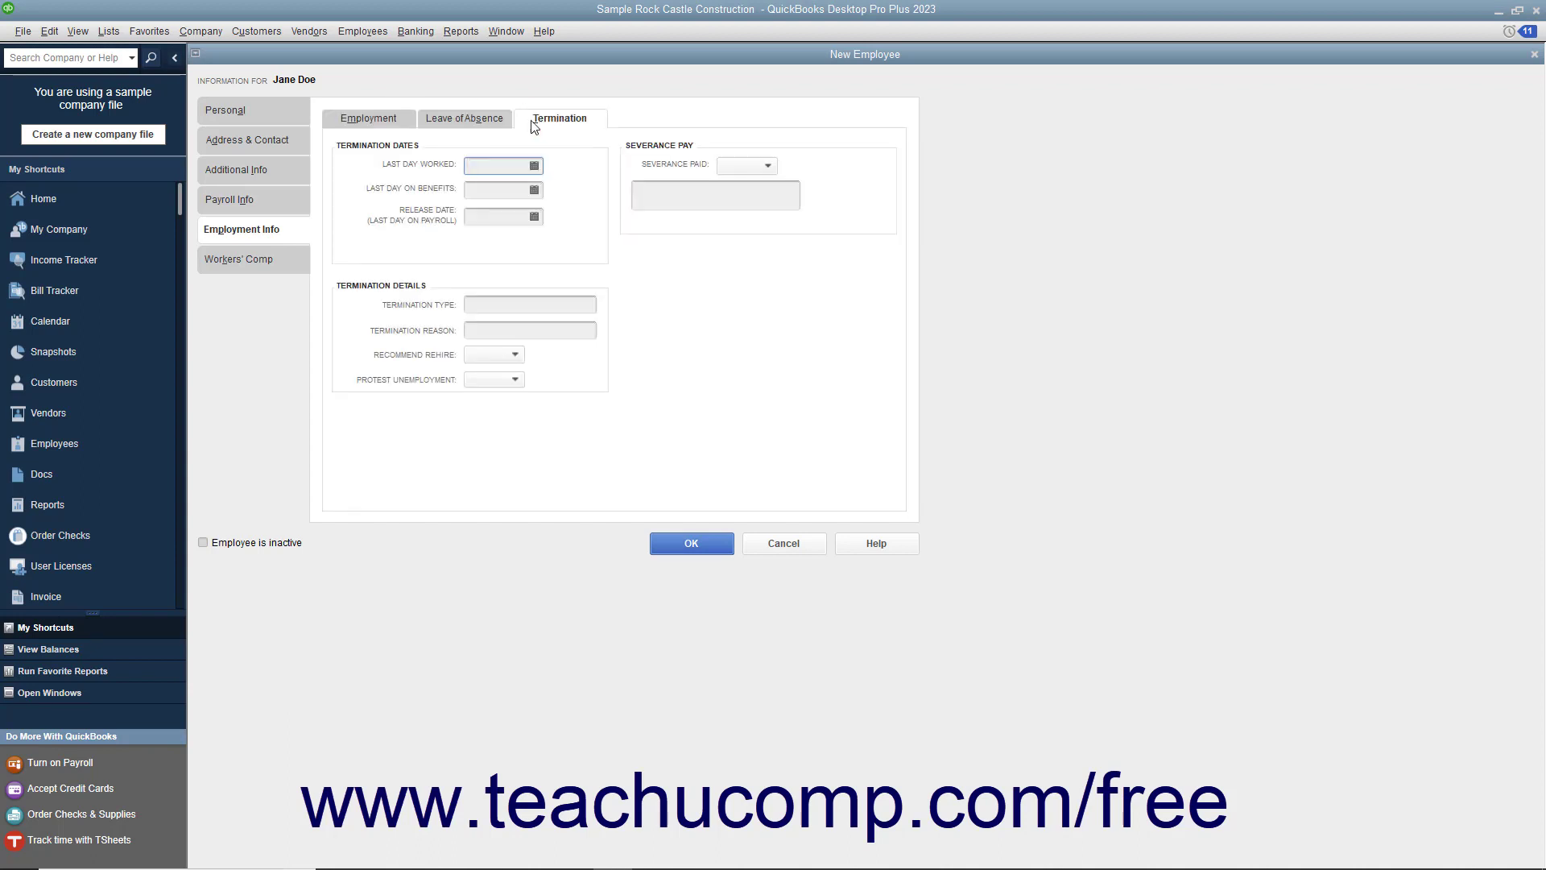
click(401, 127)
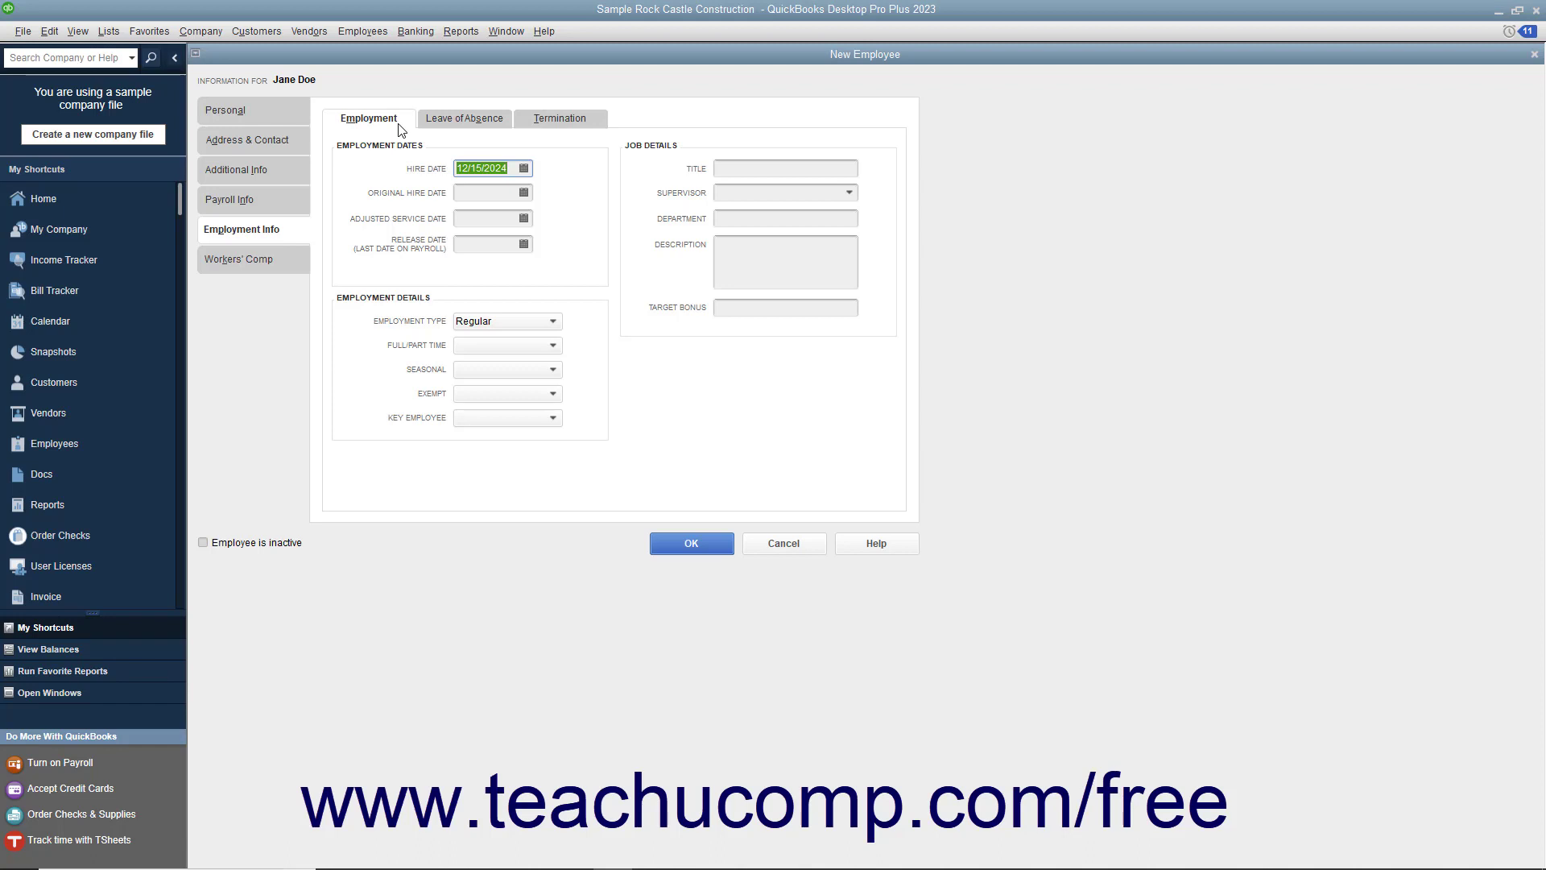
Step: Review the hire, original hire, adjusted service and release dates, then view the Employment Type choices
click(510, 170)
click(501, 197)
click(496, 217)
click(493, 245)
click(464, 322)
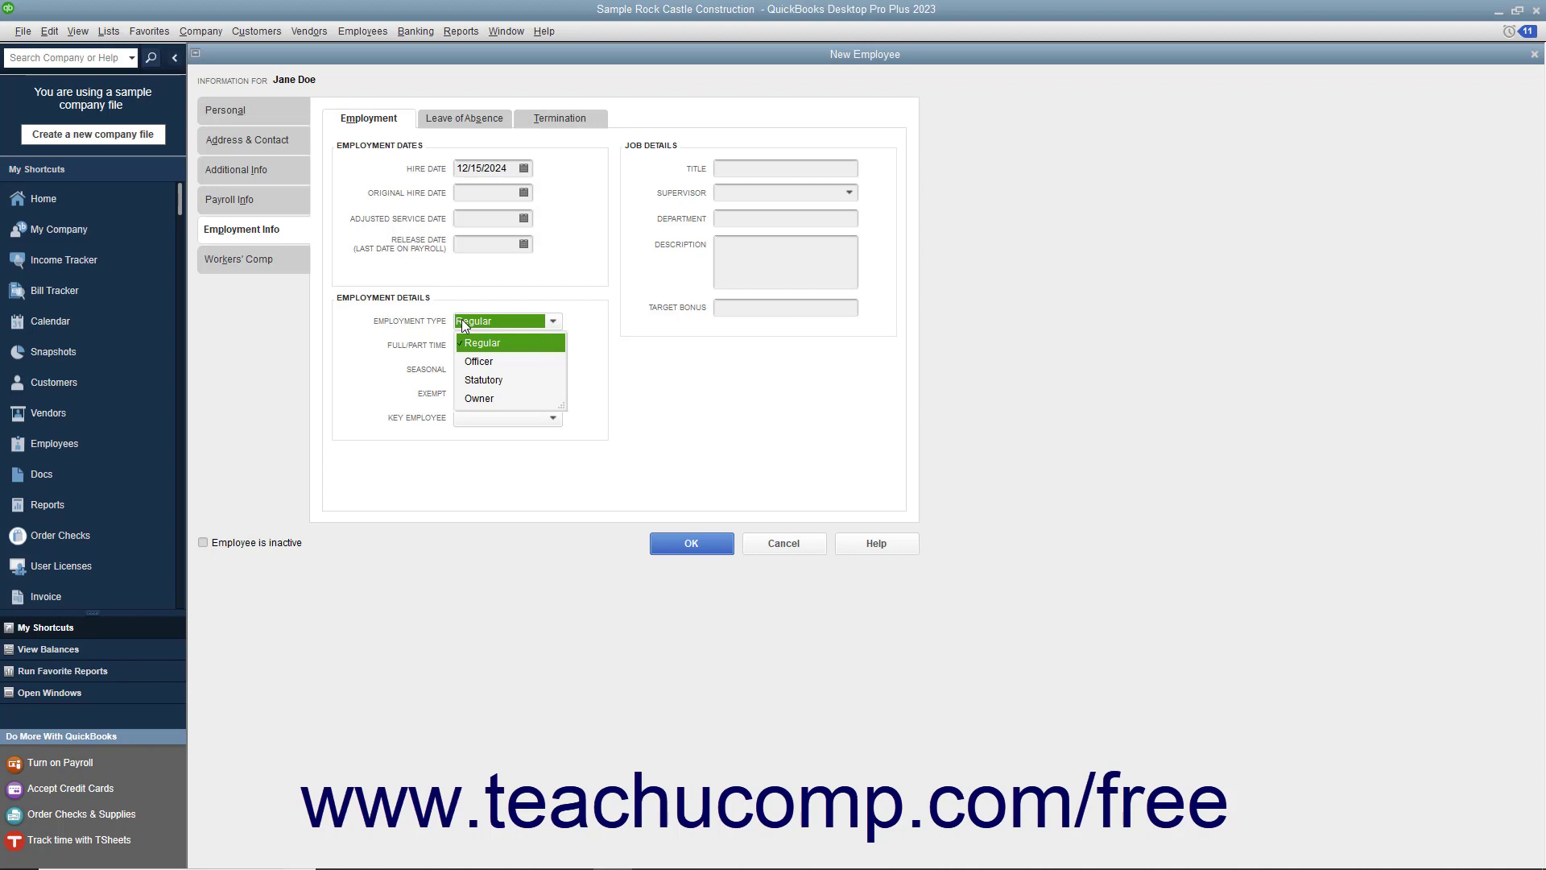
Step: Keep Regular as employment type, set Full/Part Time to Full-time, and view Leave of Absence
click(472, 344)
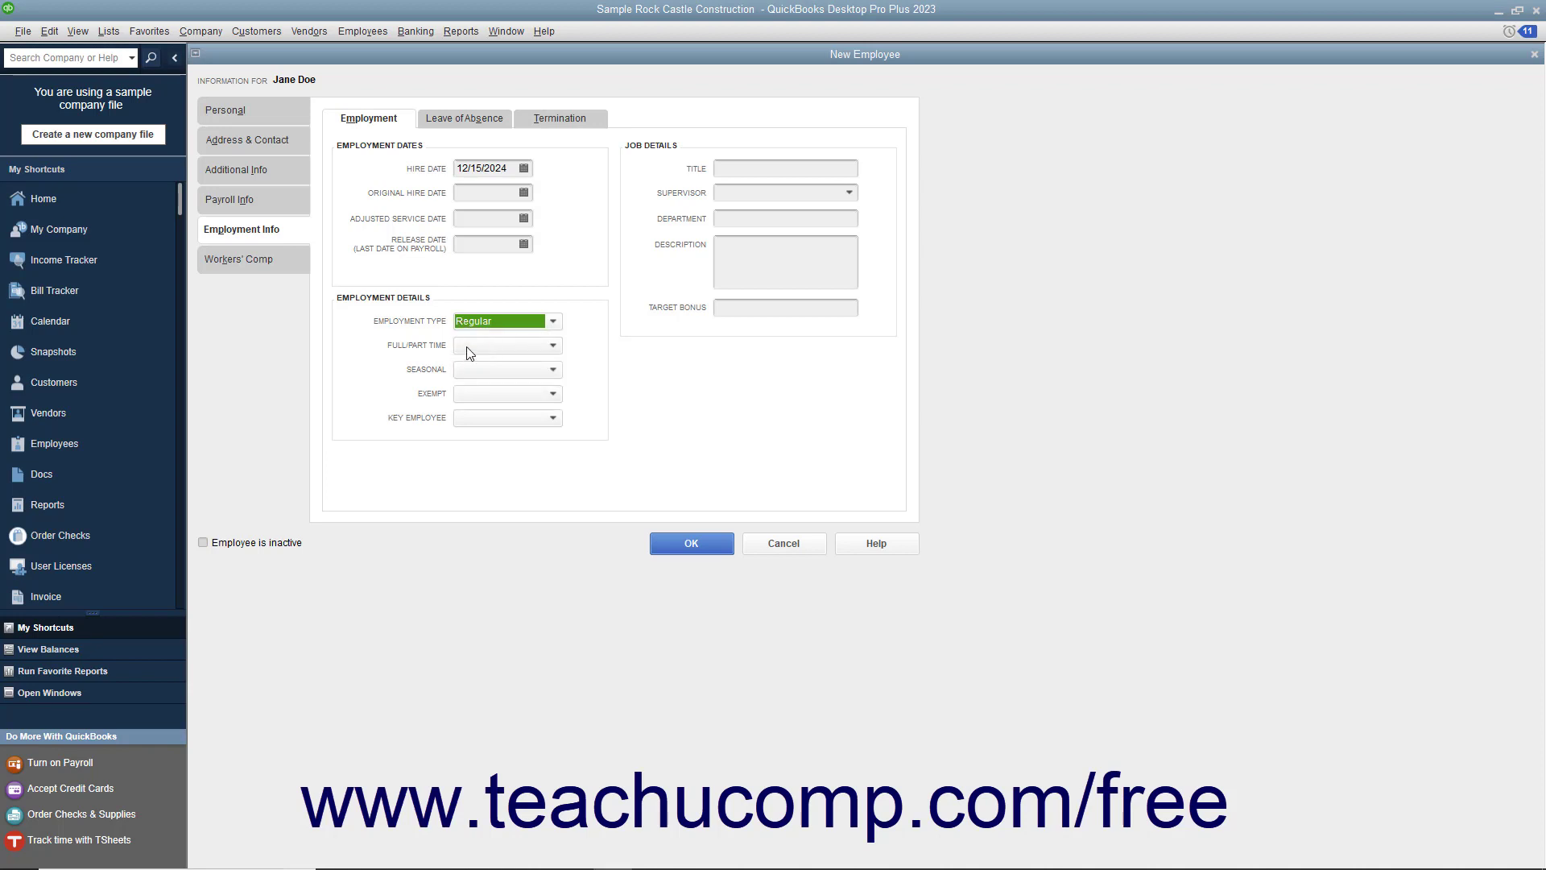
click(467, 347)
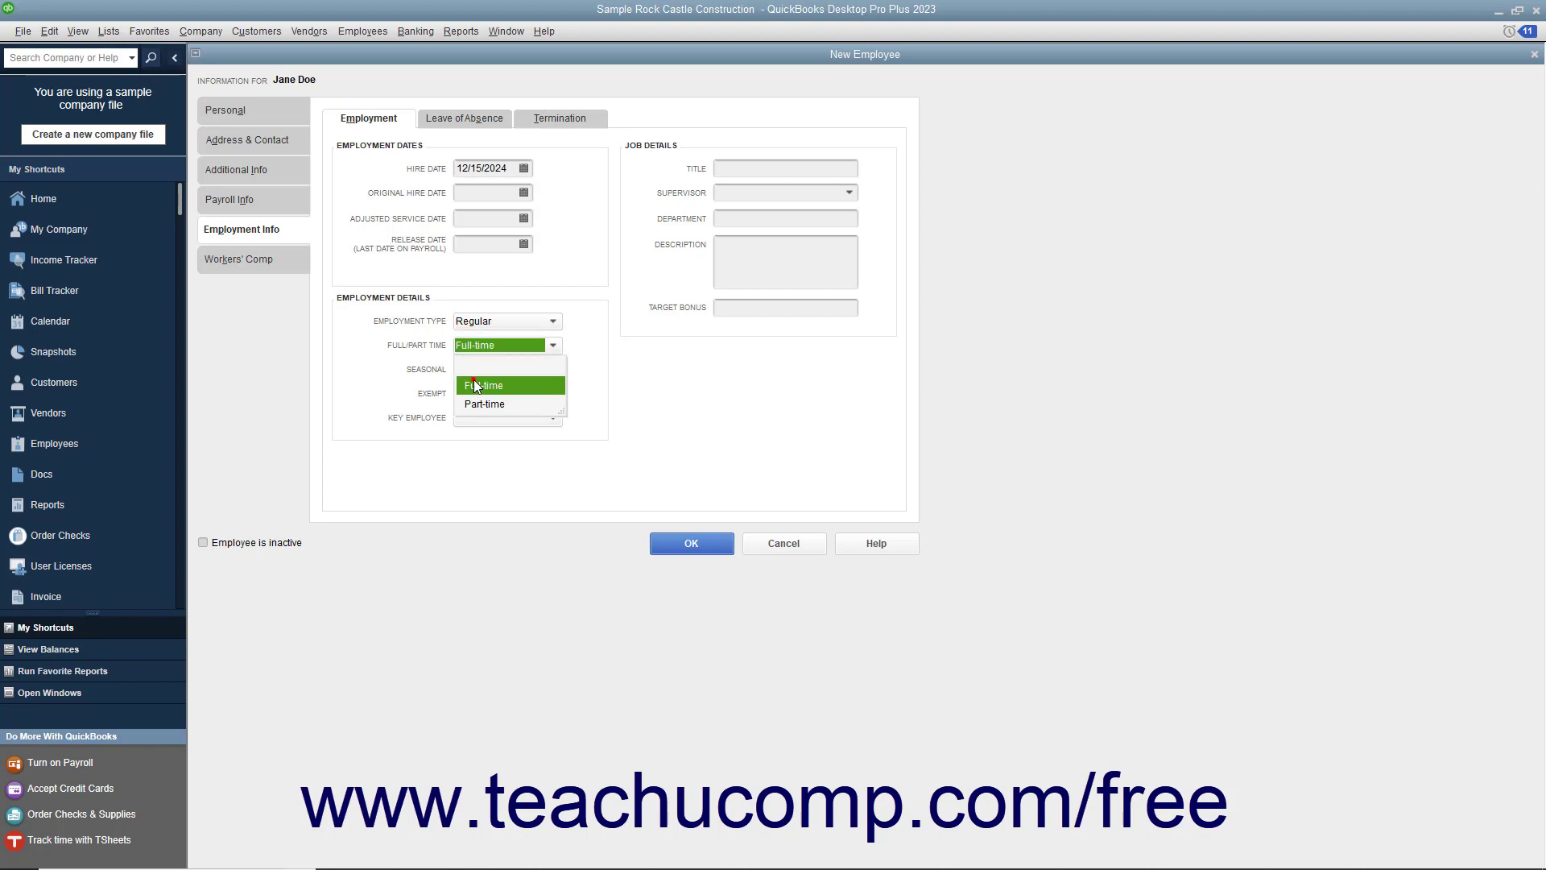
click(476, 383)
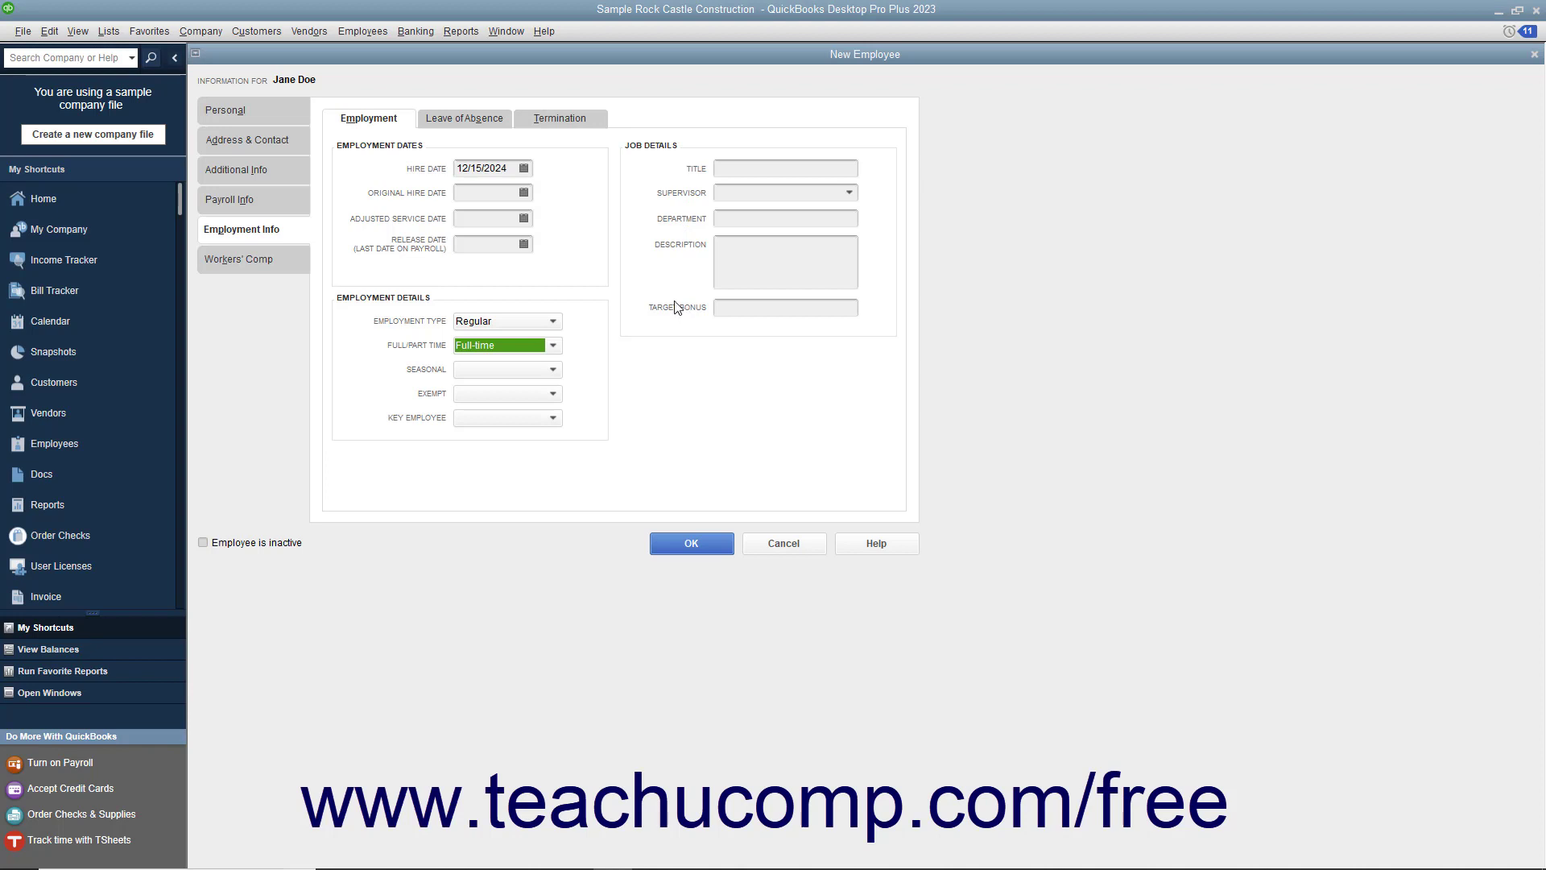
click(469, 119)
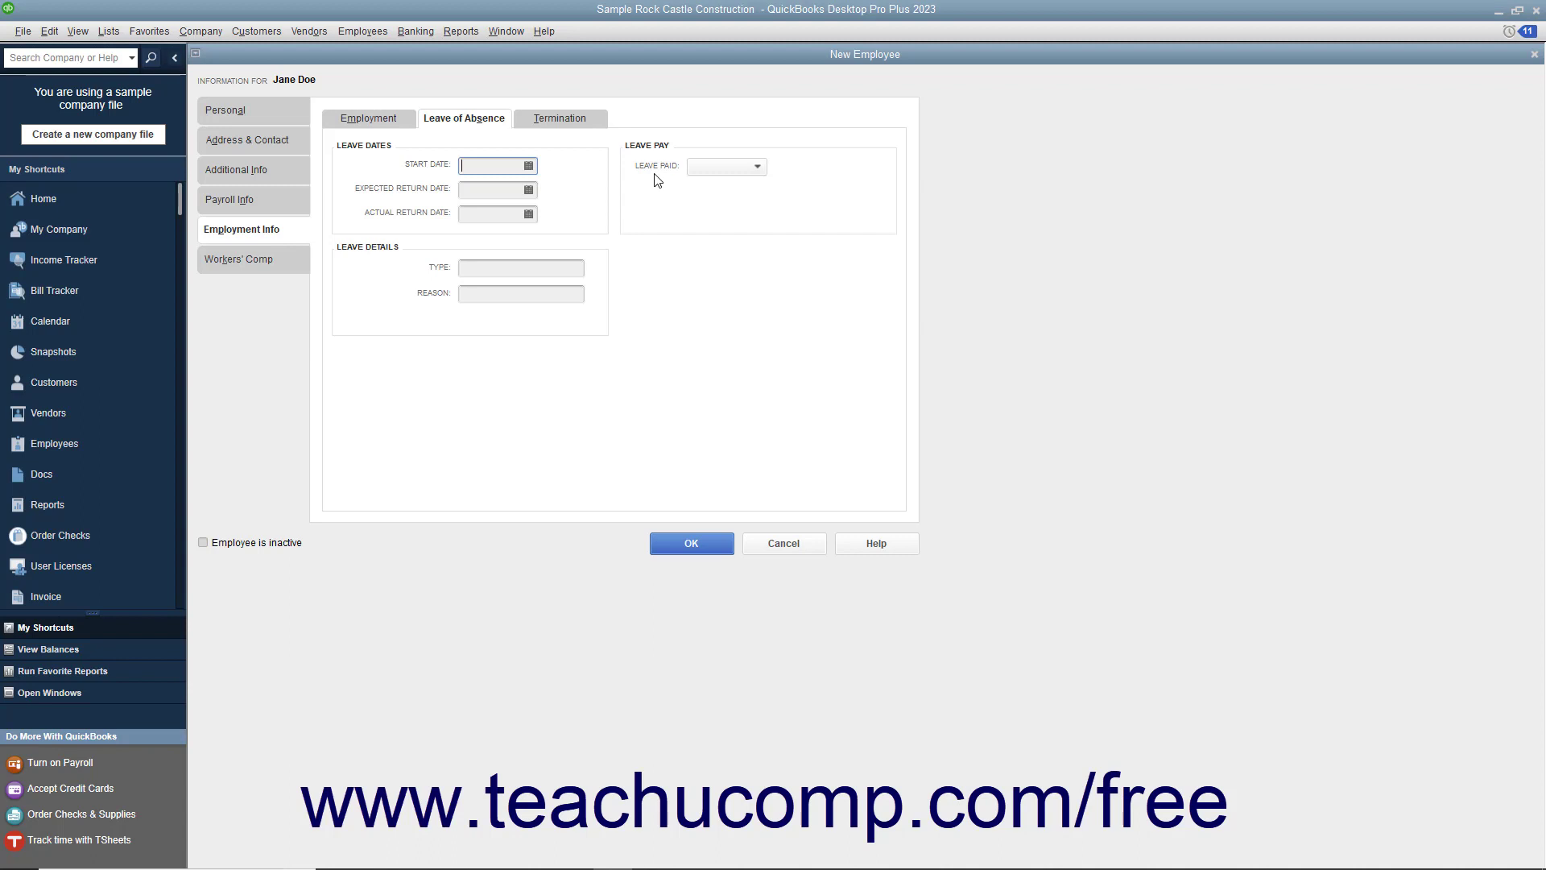
Step: Check the empty leave of absence fields, then bring up the Termination details
click(588, 120)
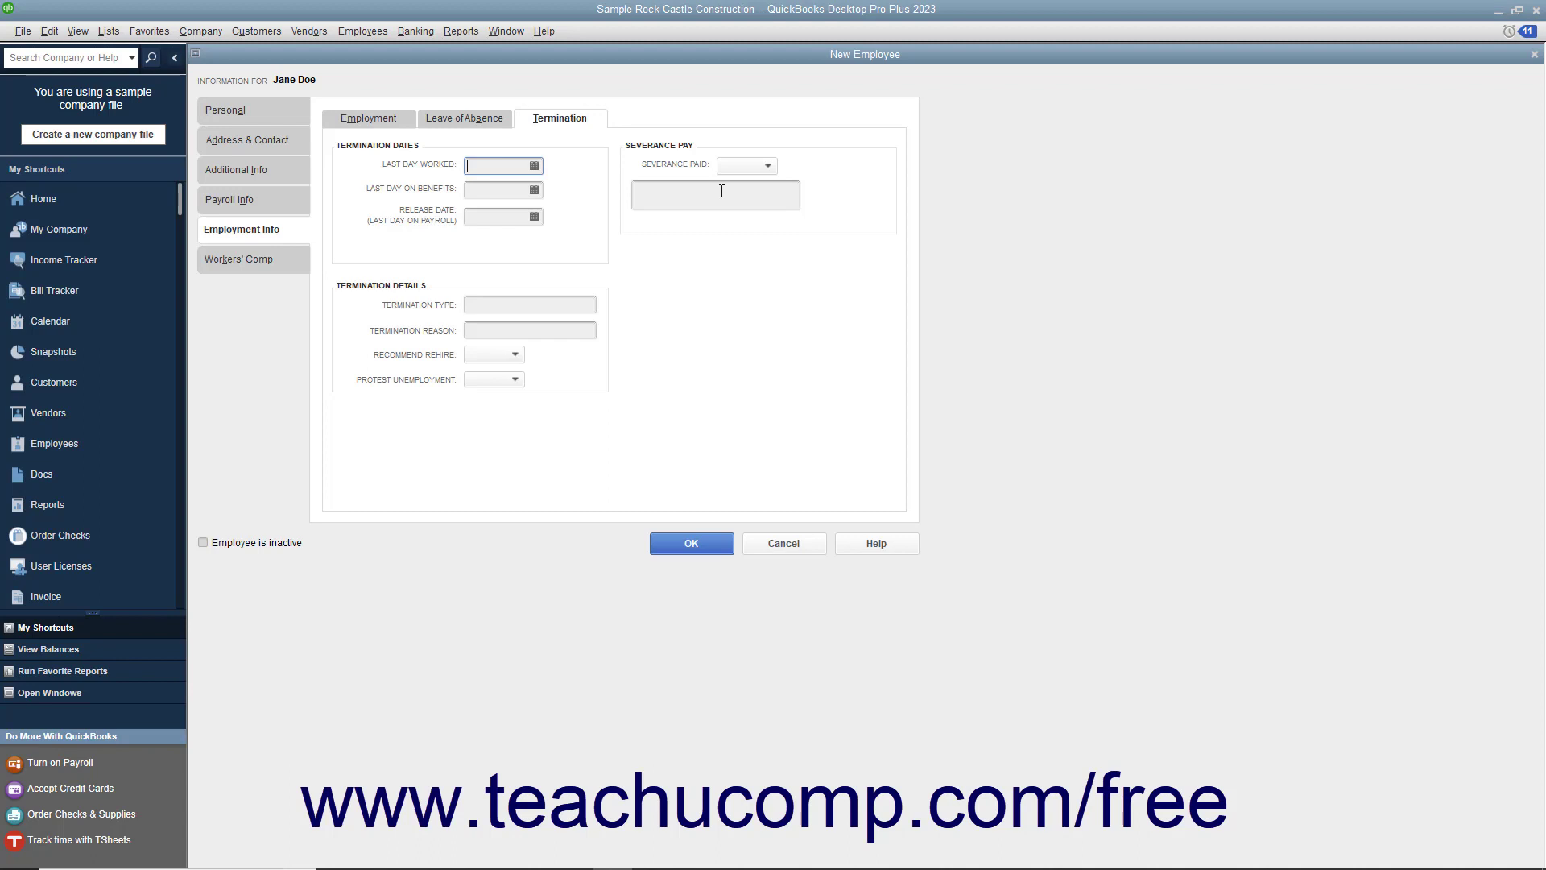
Step: Check the Workers' Comp settings, then save the new employee record with OK
click(273, 263)
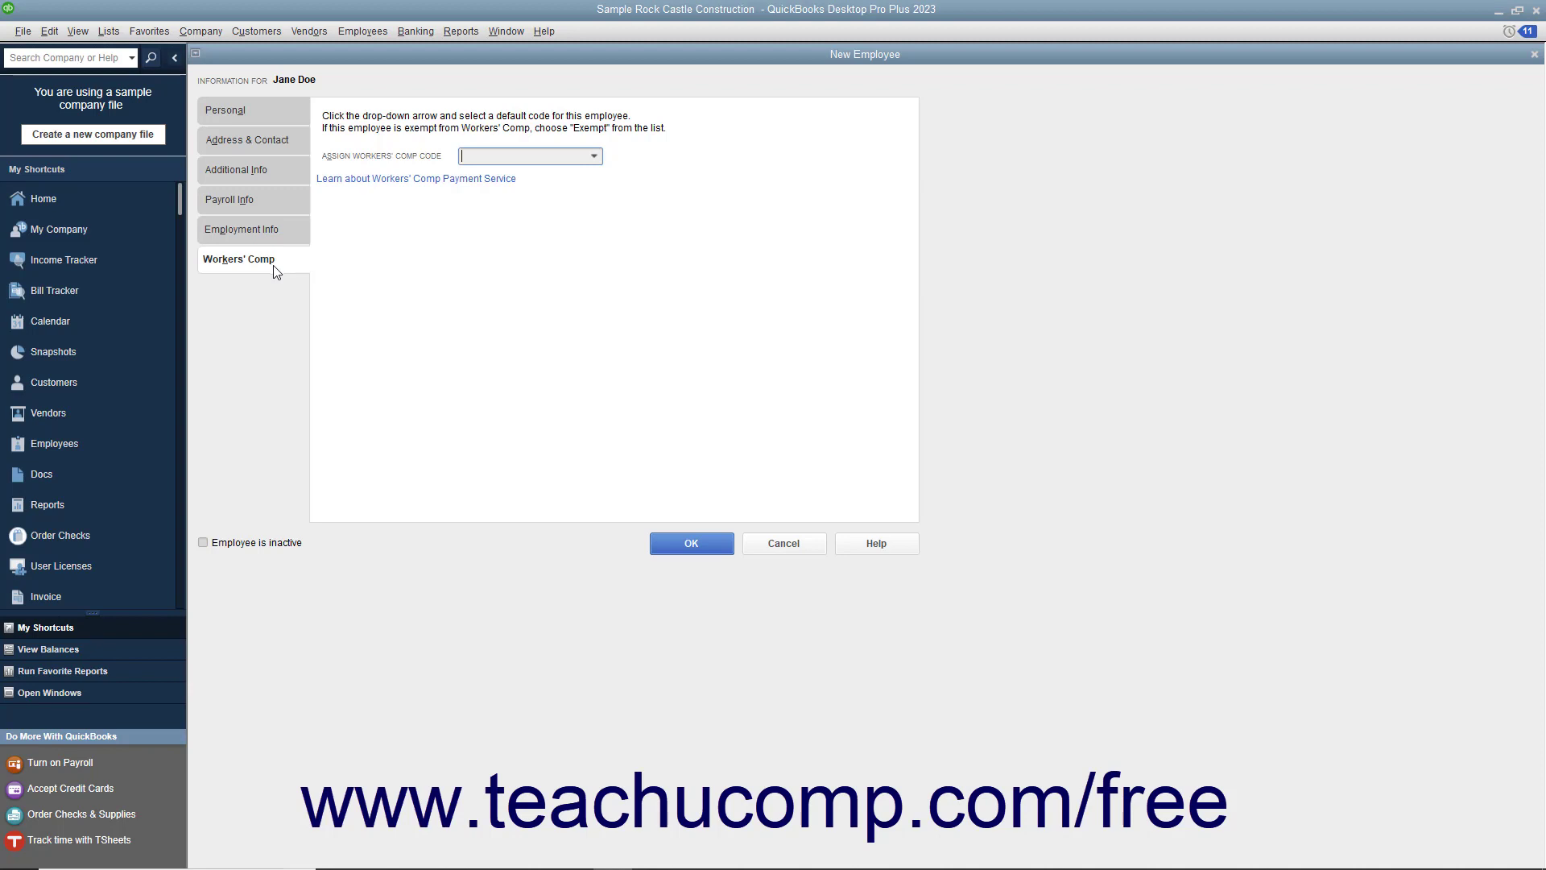
click(665, 545)
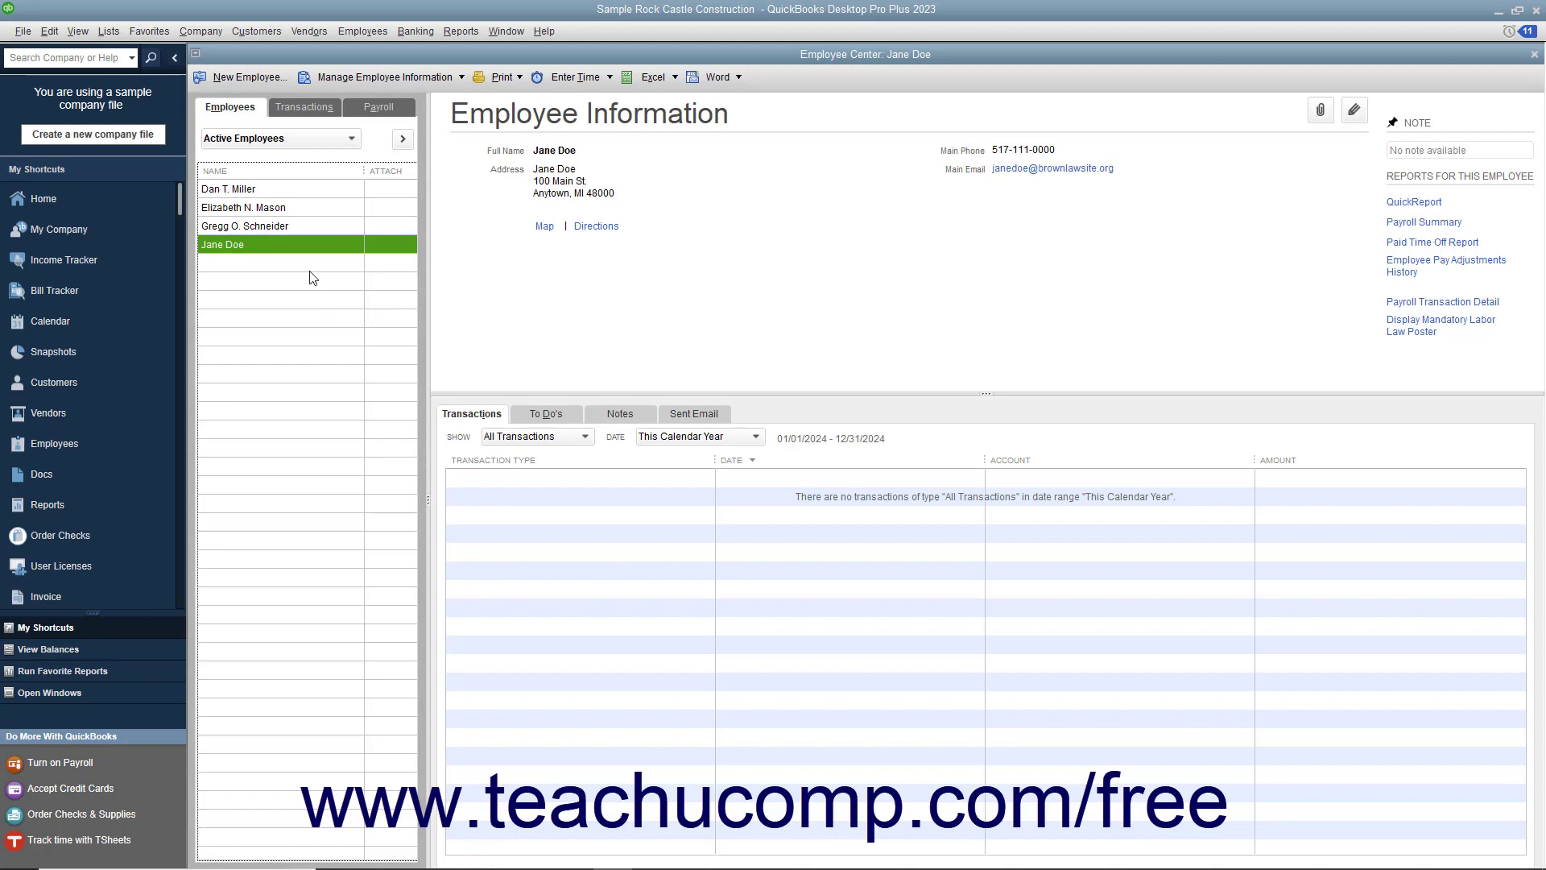
Step: Enter the employee's account number in Additional Info's Account No. field and save
double_click(288, 248)
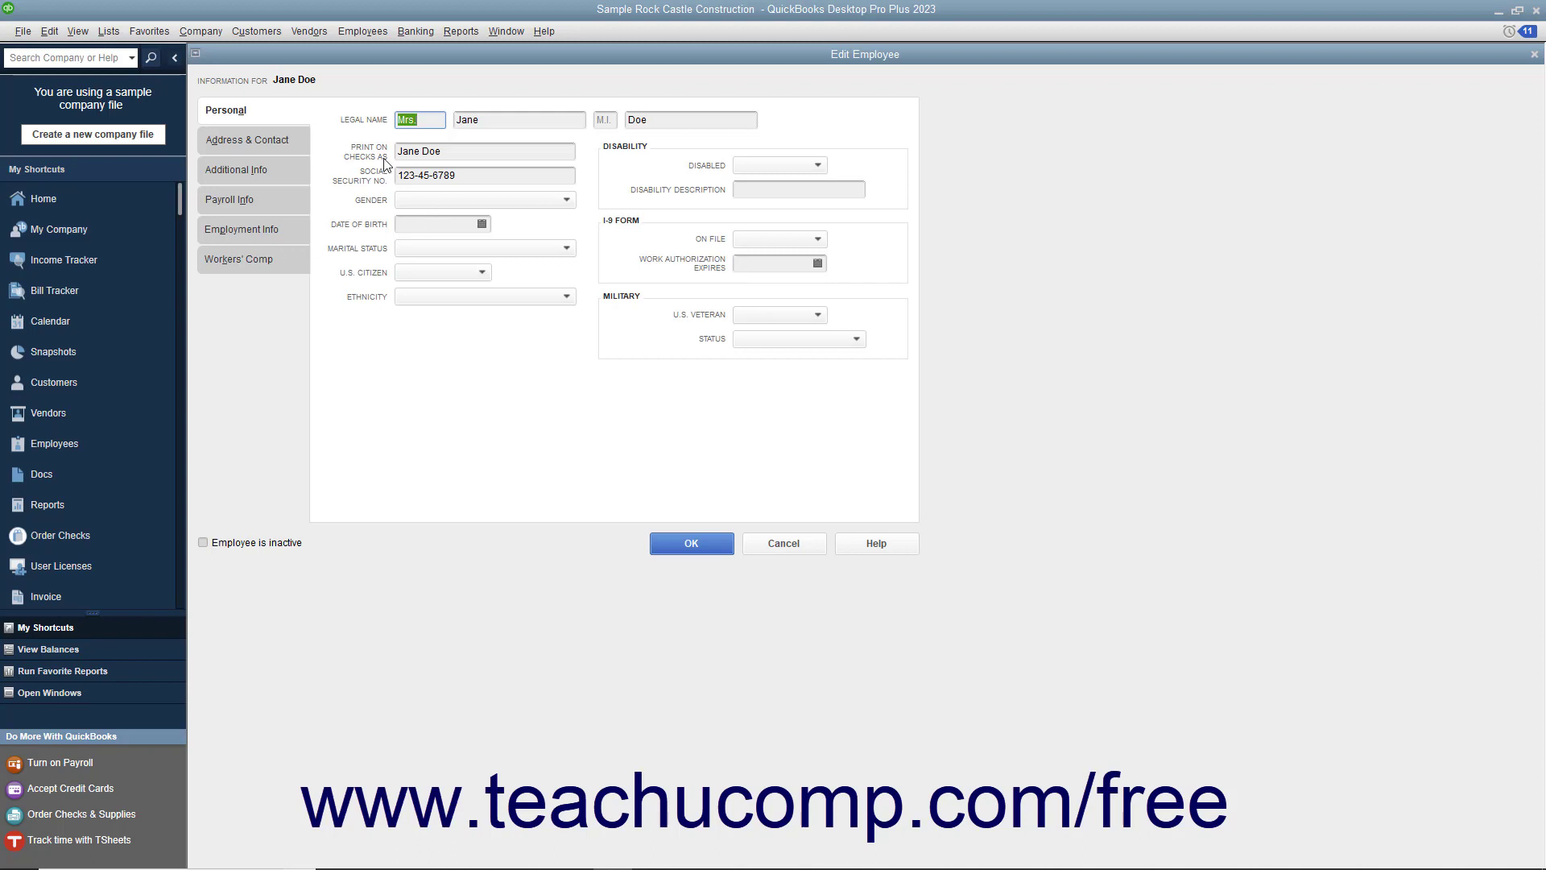
click(280, 171)
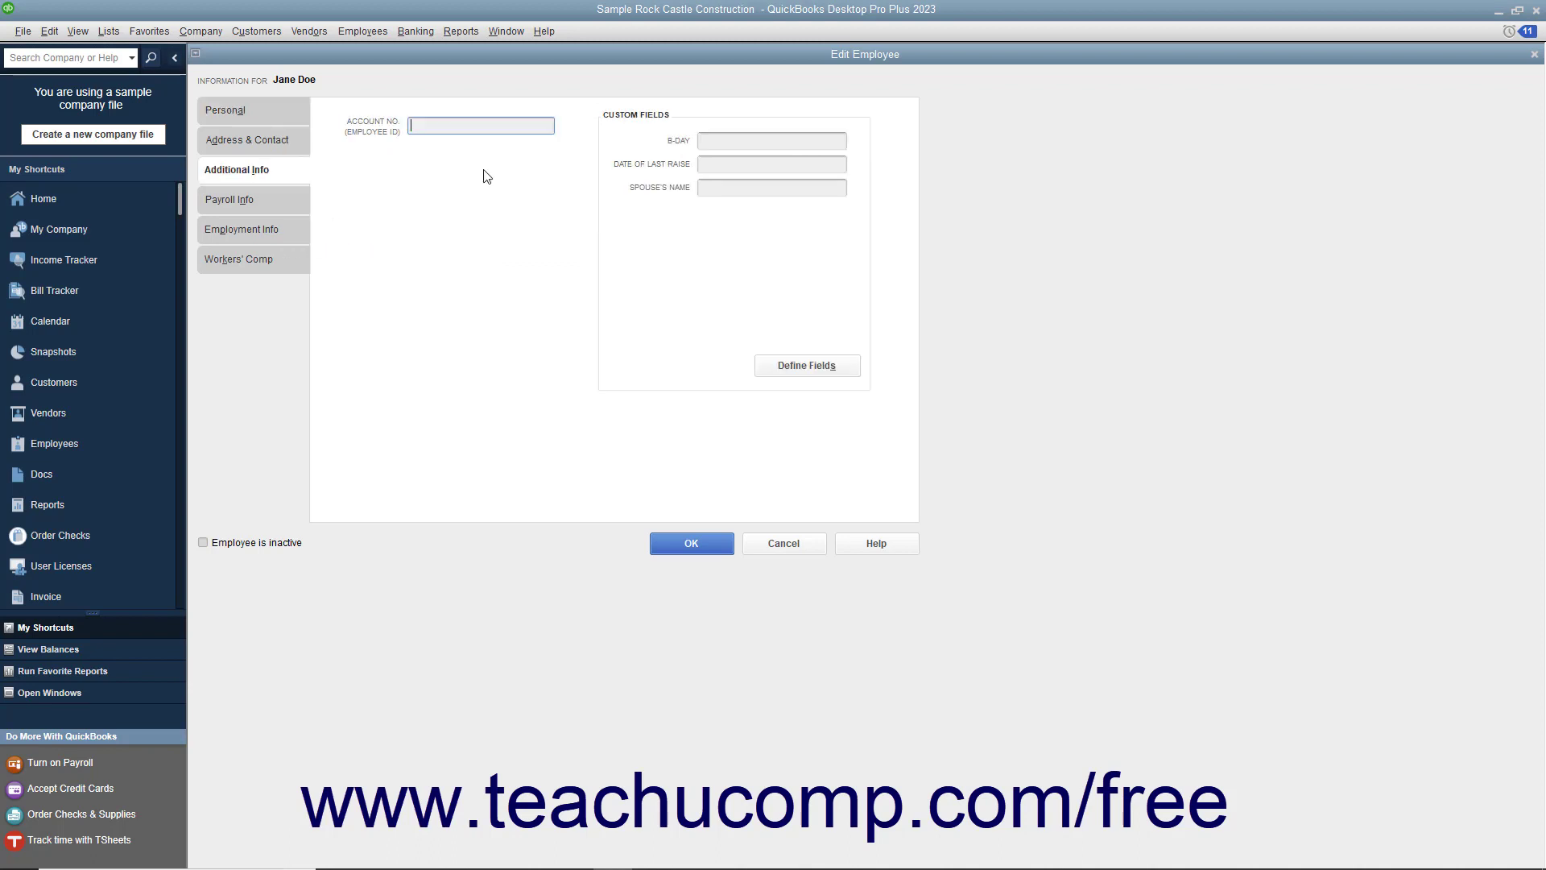
text(52)
click(690, 544)
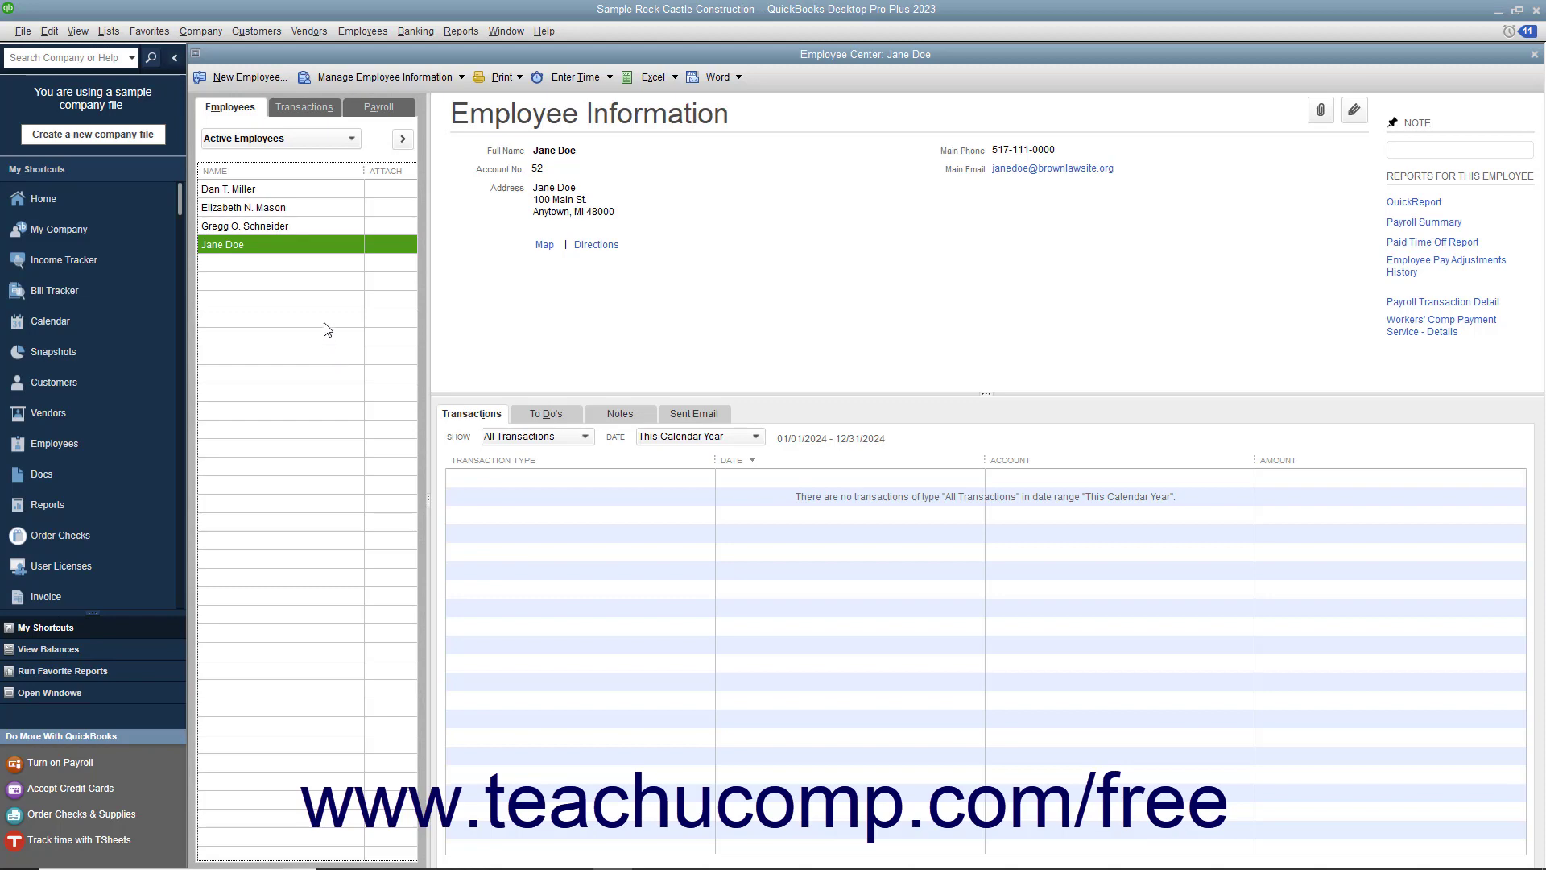
Step: Select the new employee and delete them via Edit > Delete Employee, confirming with OK
click(288, 246)
click(49, 31)
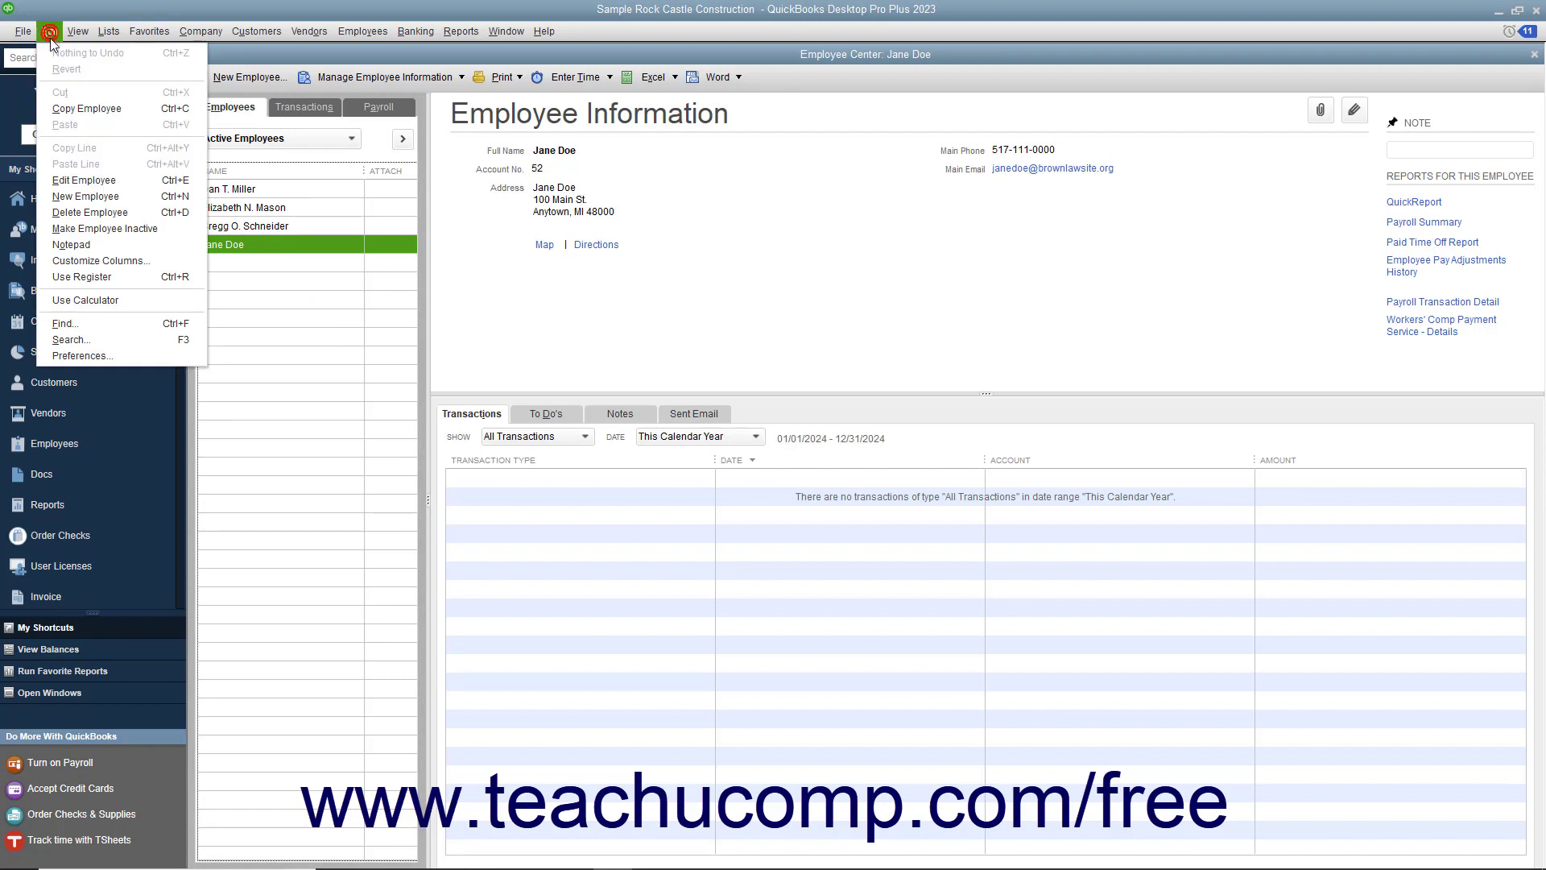
click(90, 213)
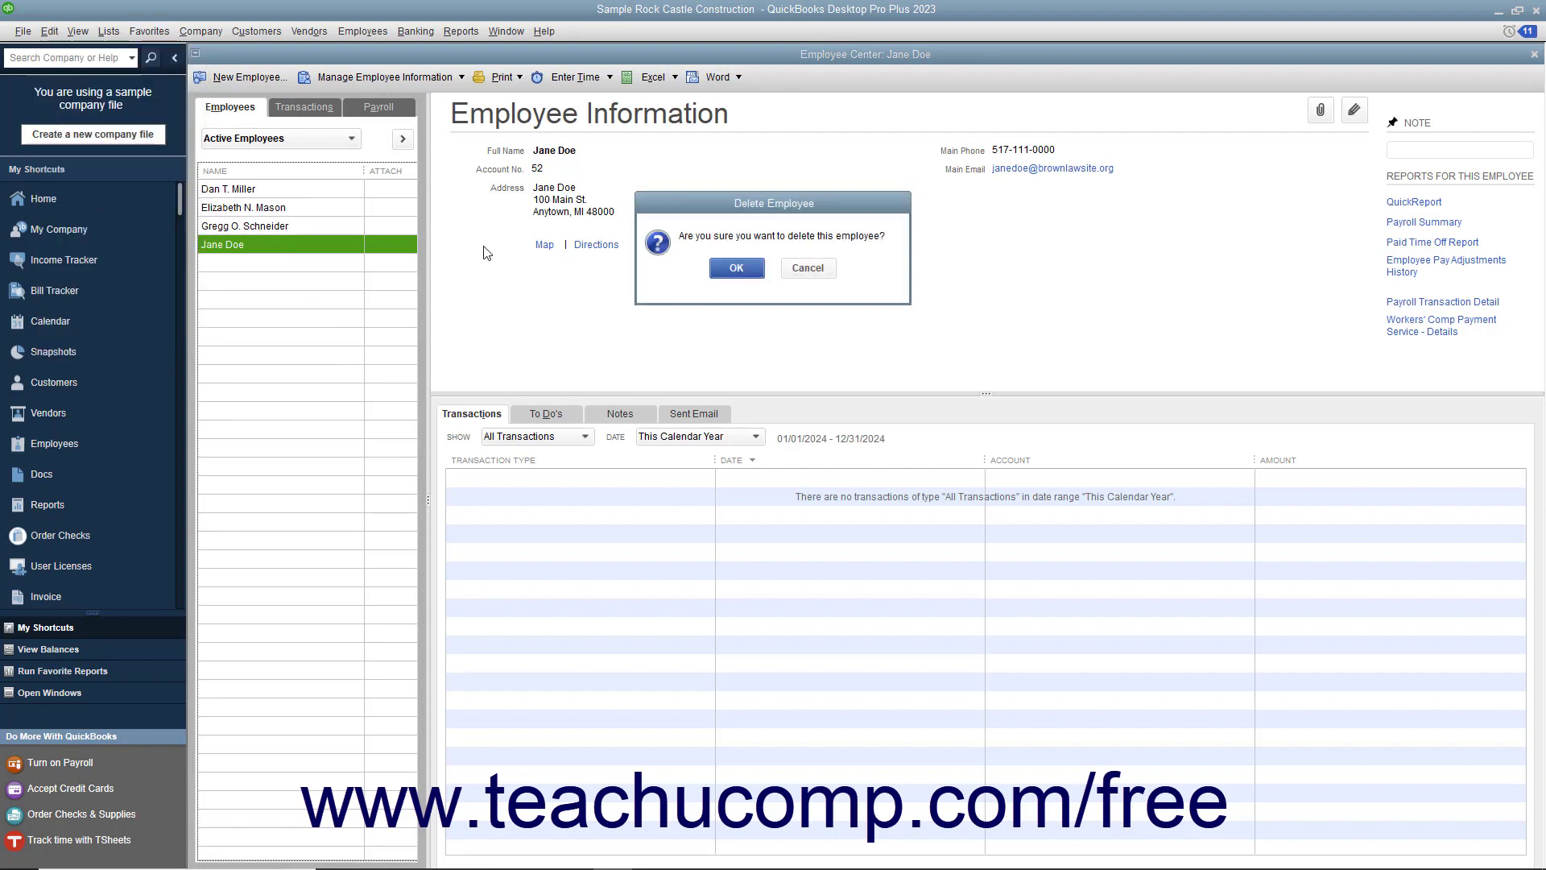
click(736, 268)
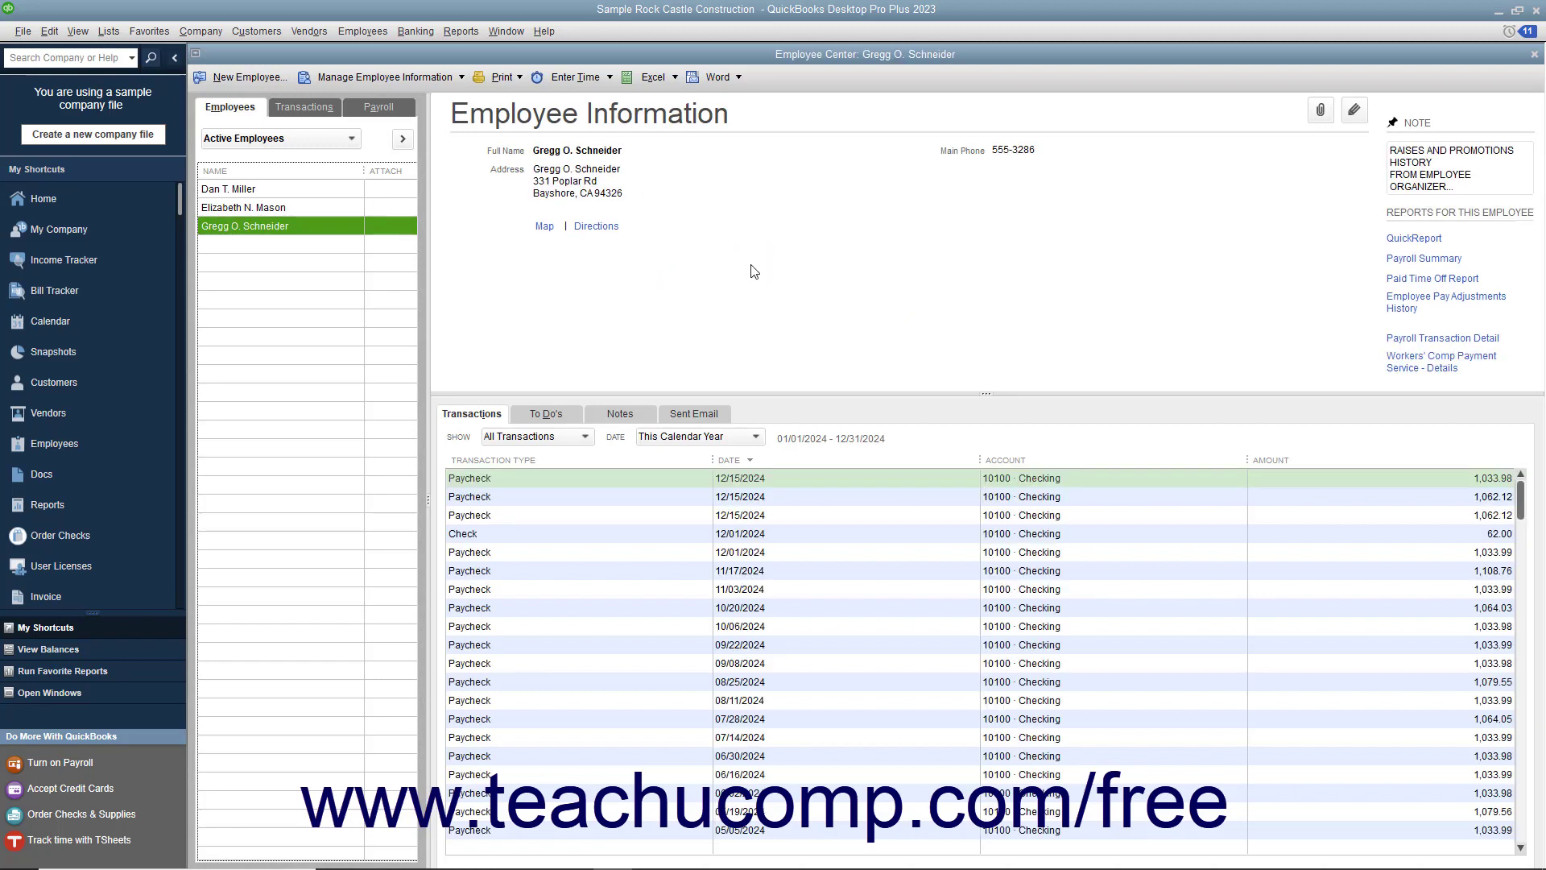